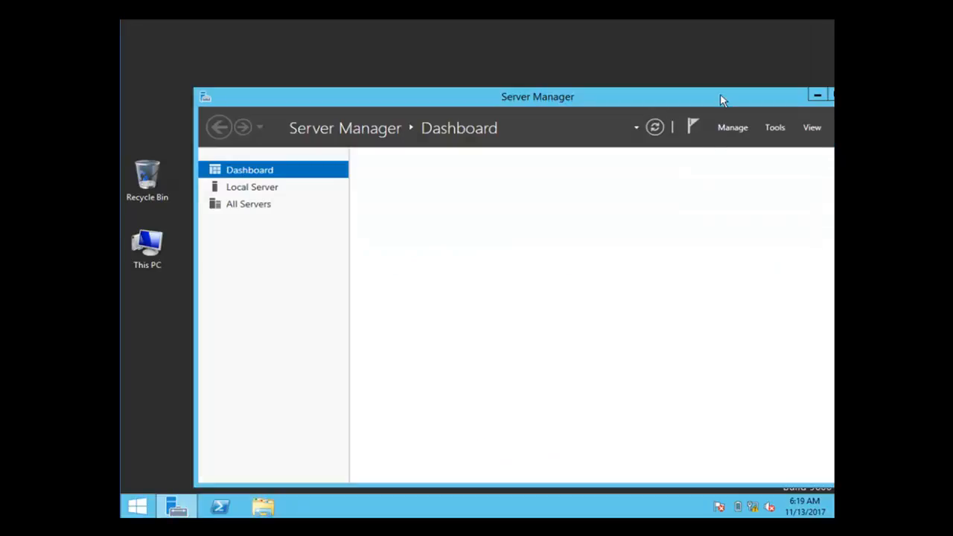
left_click_drag(625, 96, 562, 54)
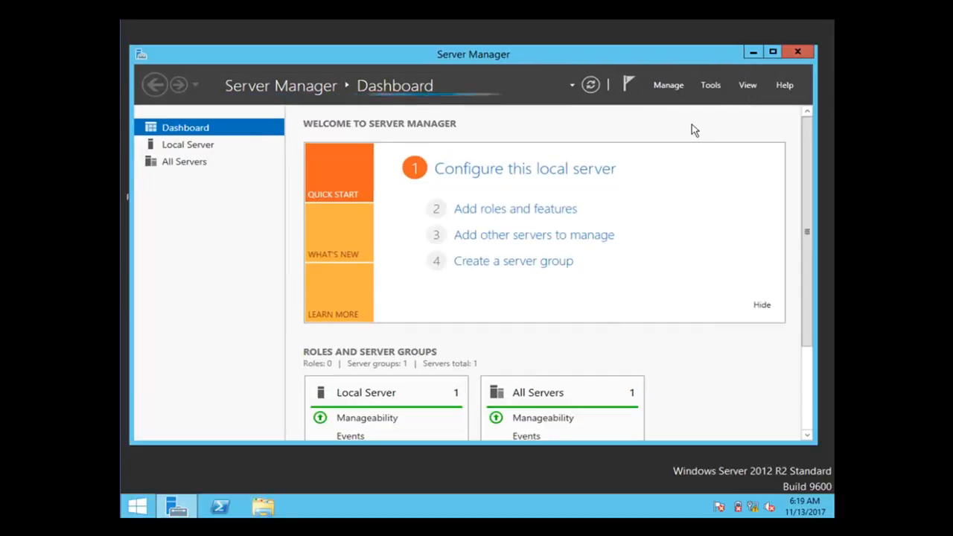
left_click(711, 86)
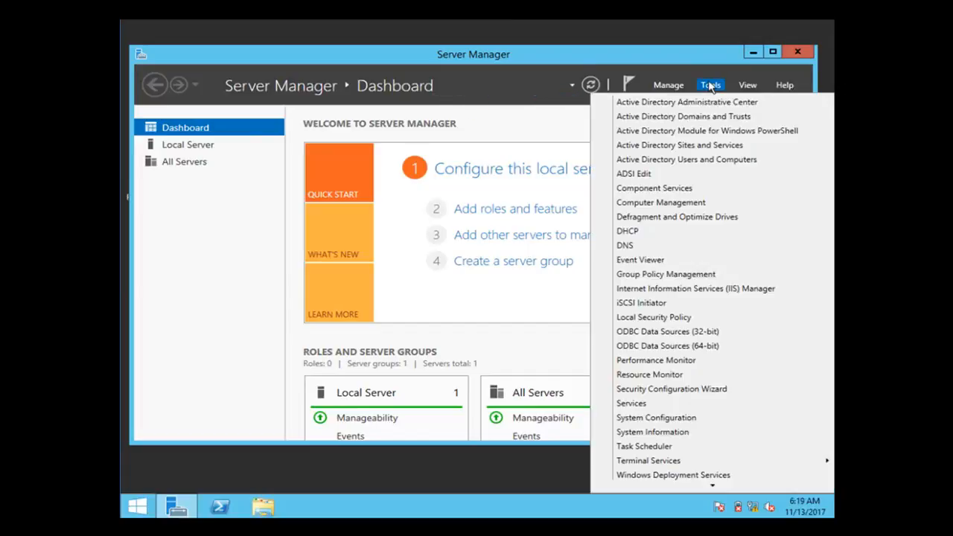
left_click(670, 163)
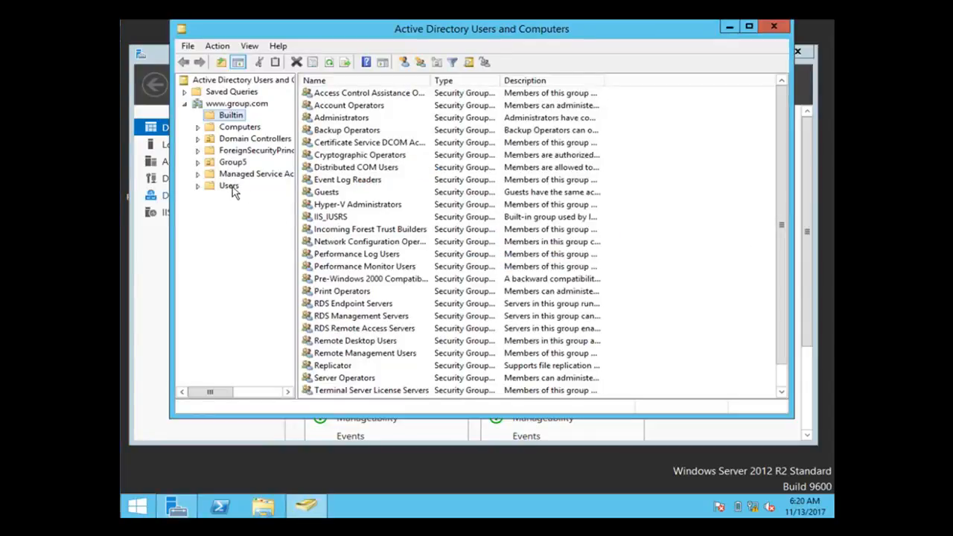
left_click(216, 190)
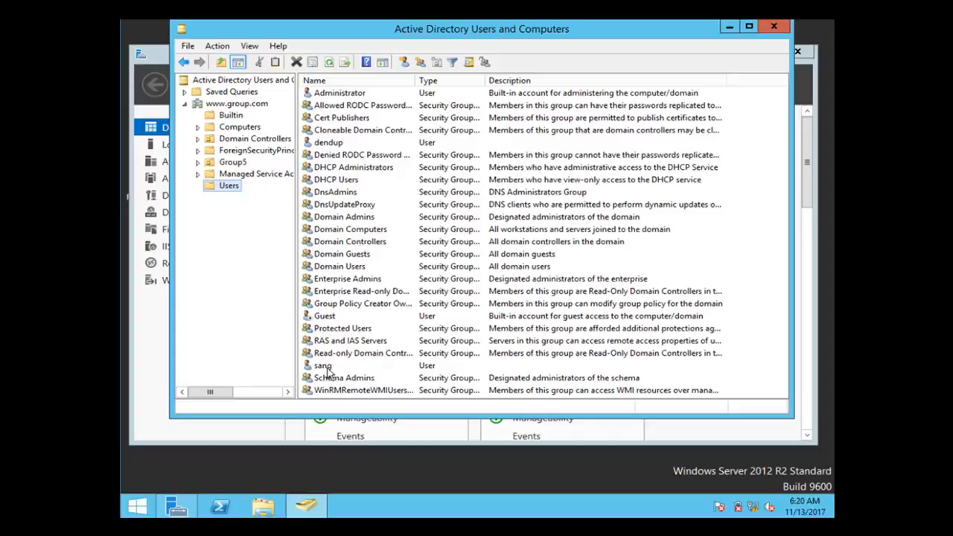
Start the Delegation of Control wizard on Users and select the domain user as delegate
right_click(229, 190)
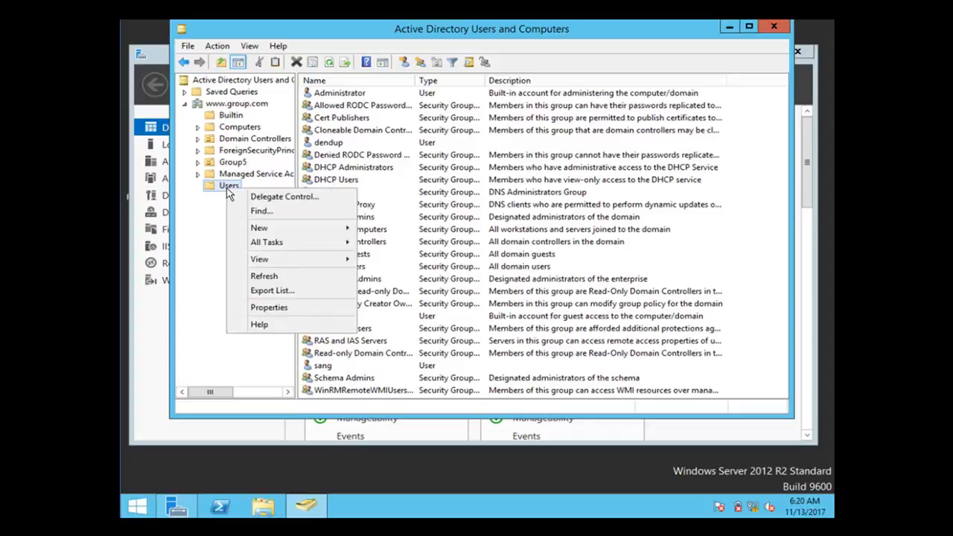
left_click(266, 198)
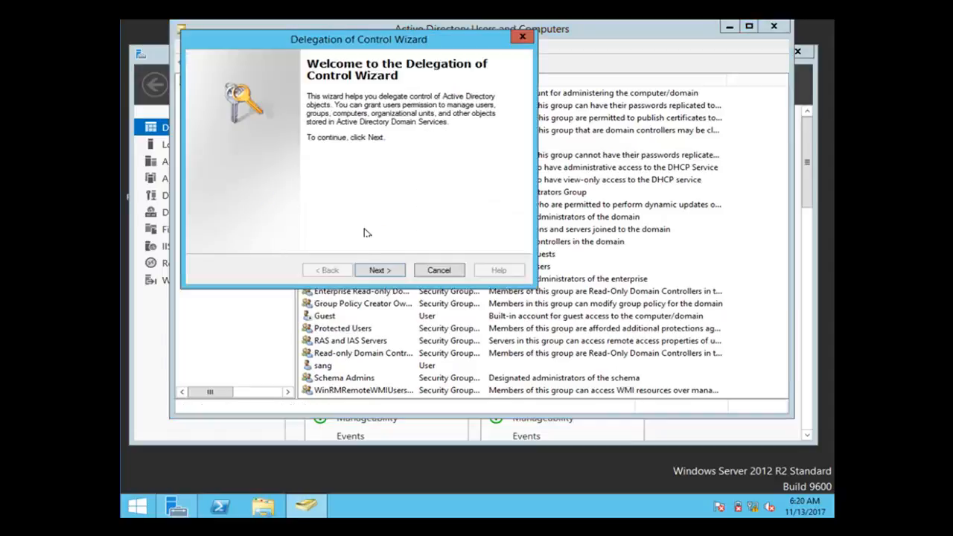
left_click(376, 271)
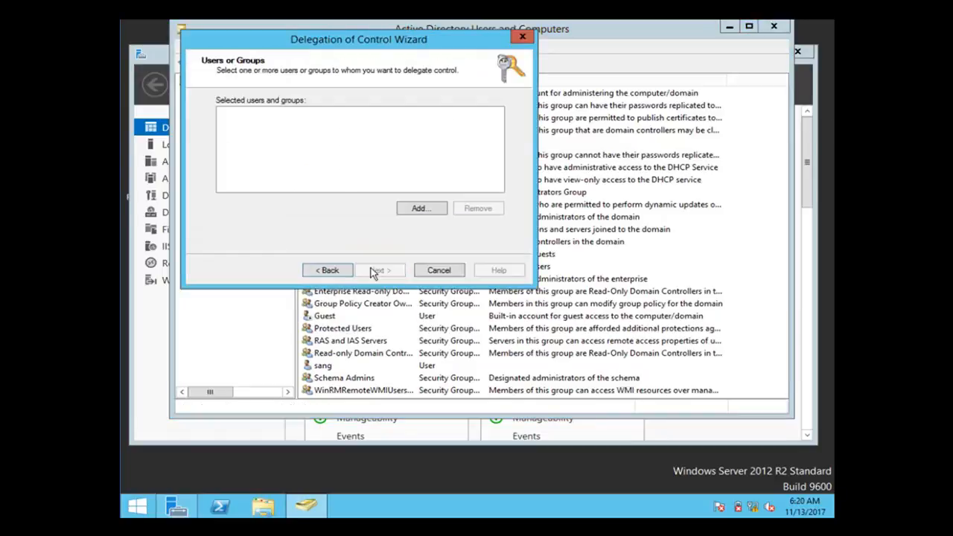
left_click(419, 208)
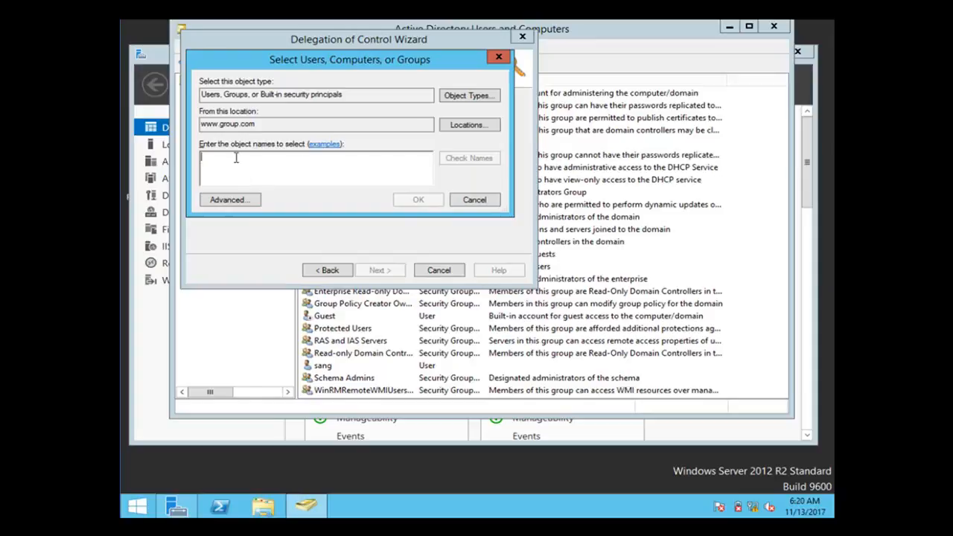
type("sang")
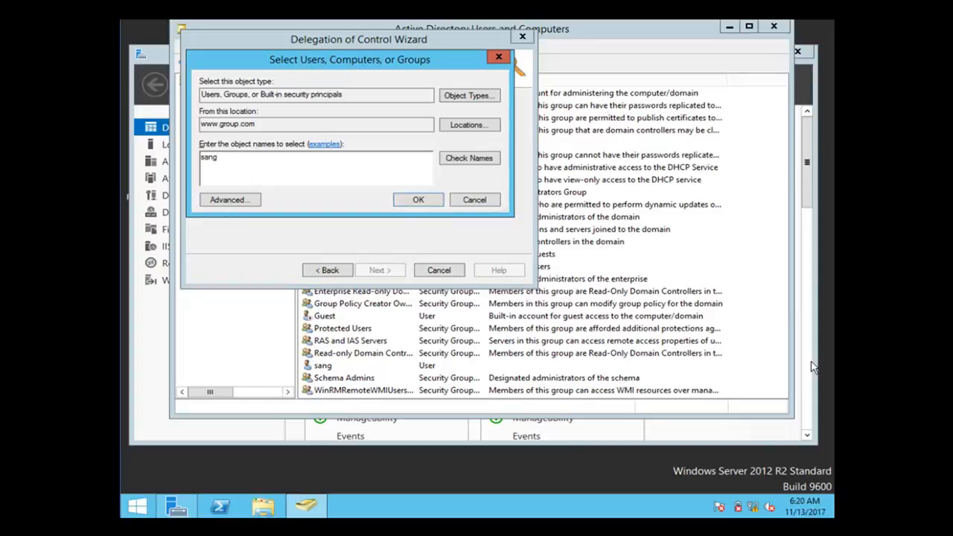
left_click(474, 159)
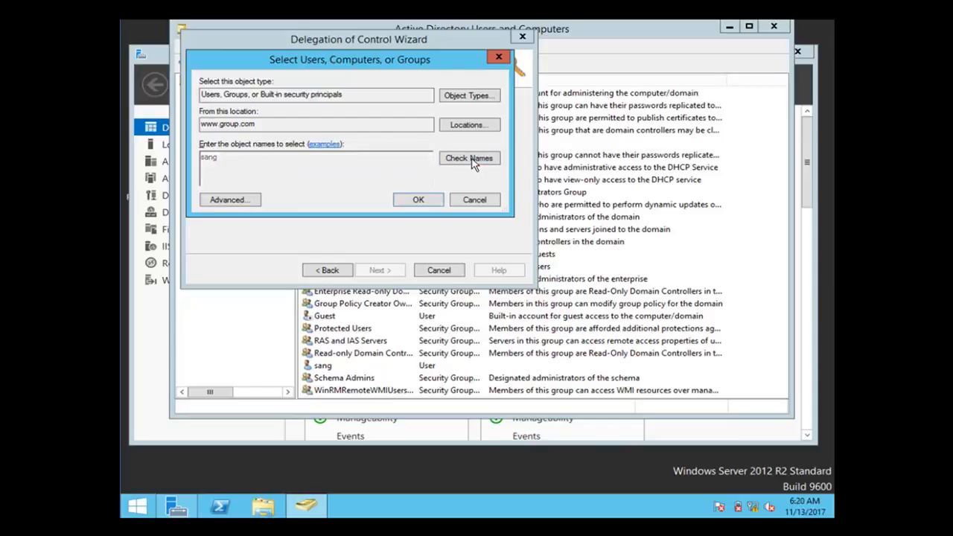
left_click(419, 201)
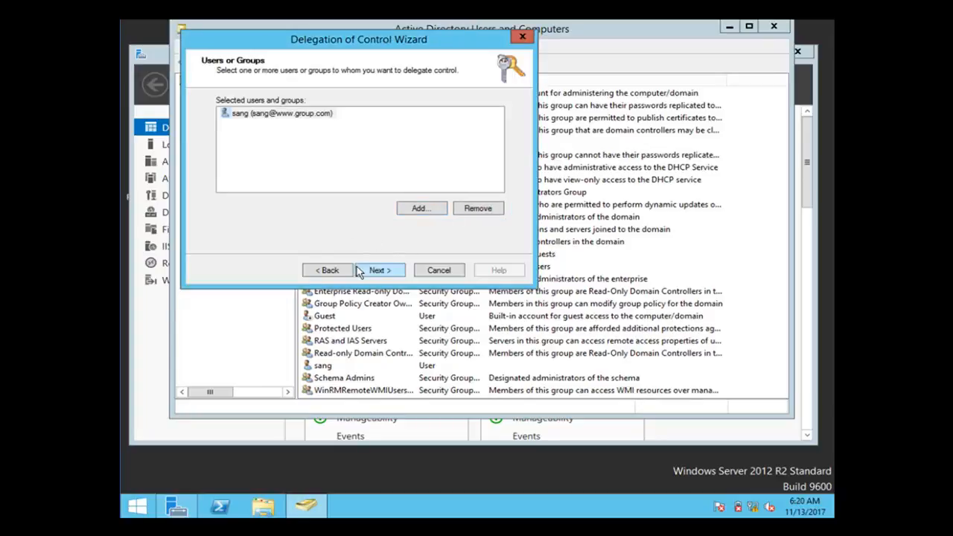
Delegate the 'Create, delete, and manage user accounts' task and finish the wizard
left_click(386, 273)
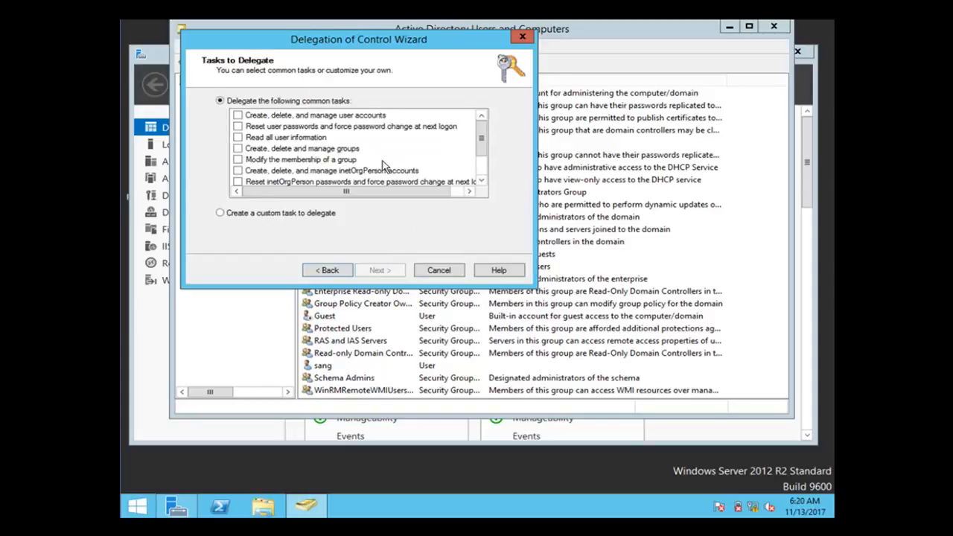
left_click(238, 115)
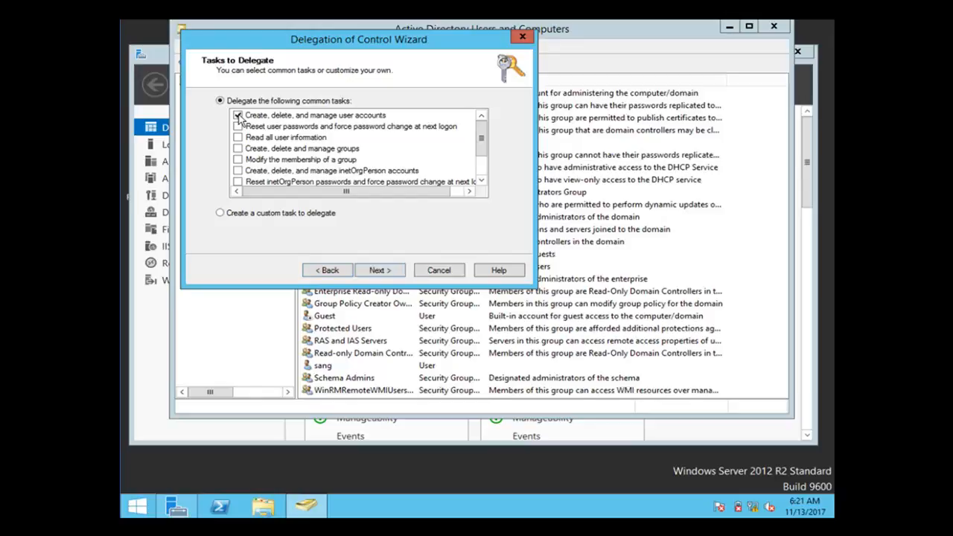
left_click(380, 268)
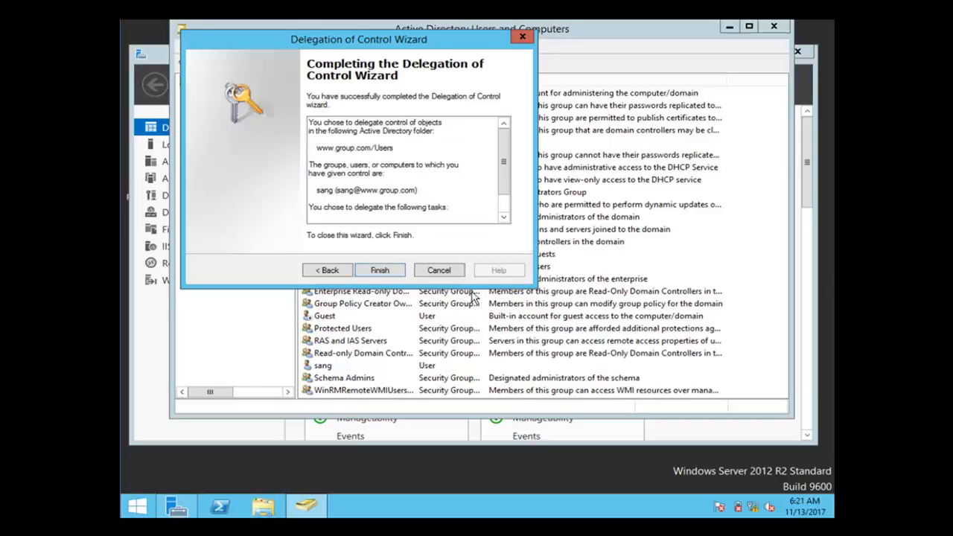
left_click(383, 270)
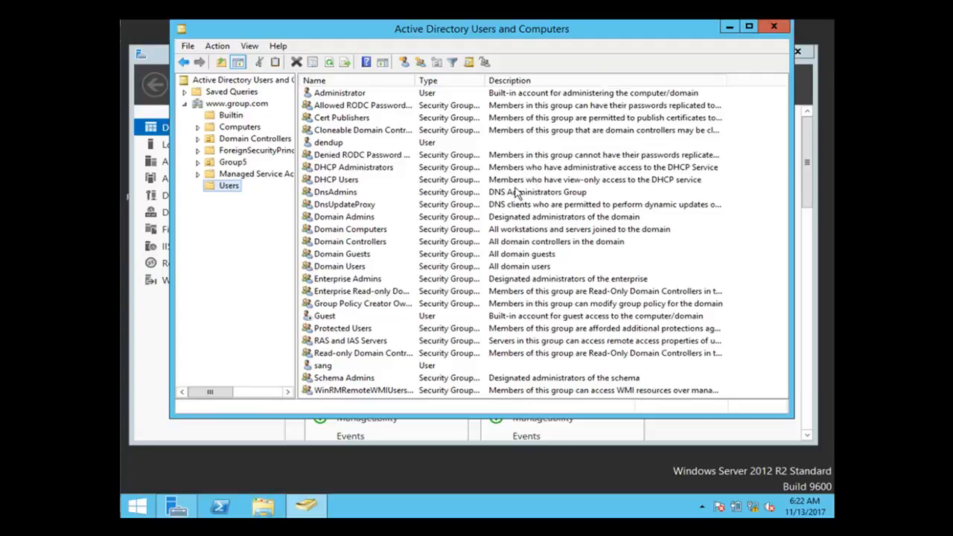
Add the domain user as a member of the Builtin Remote Desktop Users group
left_click(230, 115)
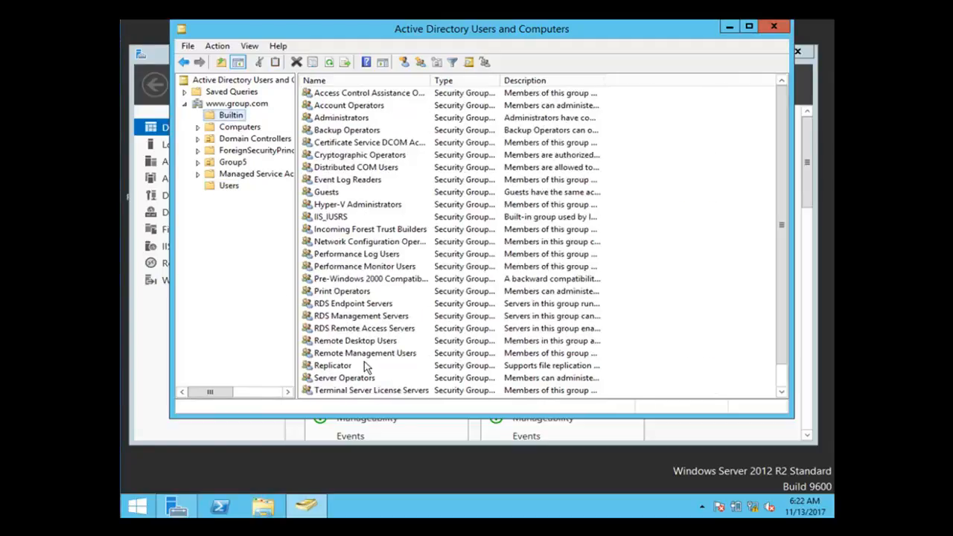
left_click(360, 343)
right_click(361, 344)
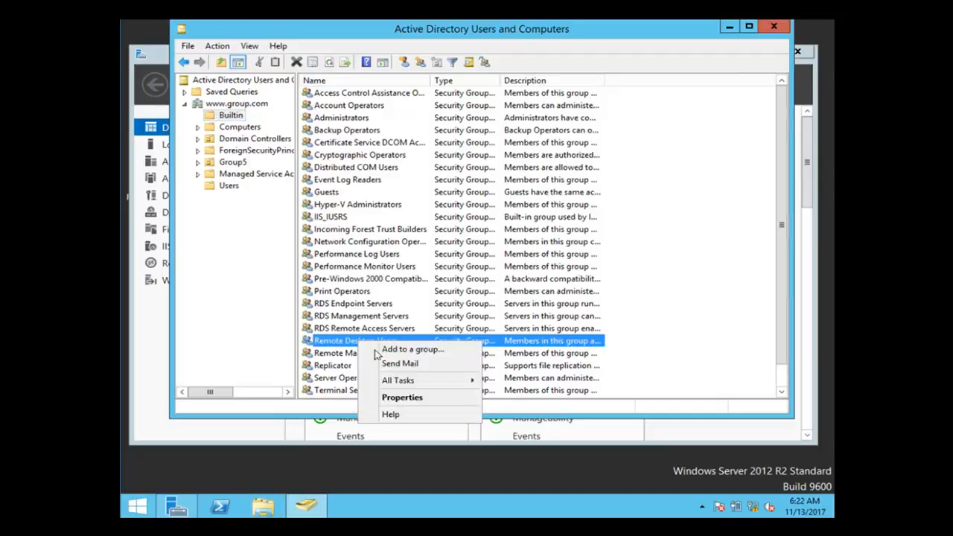
left_click(402, 395)
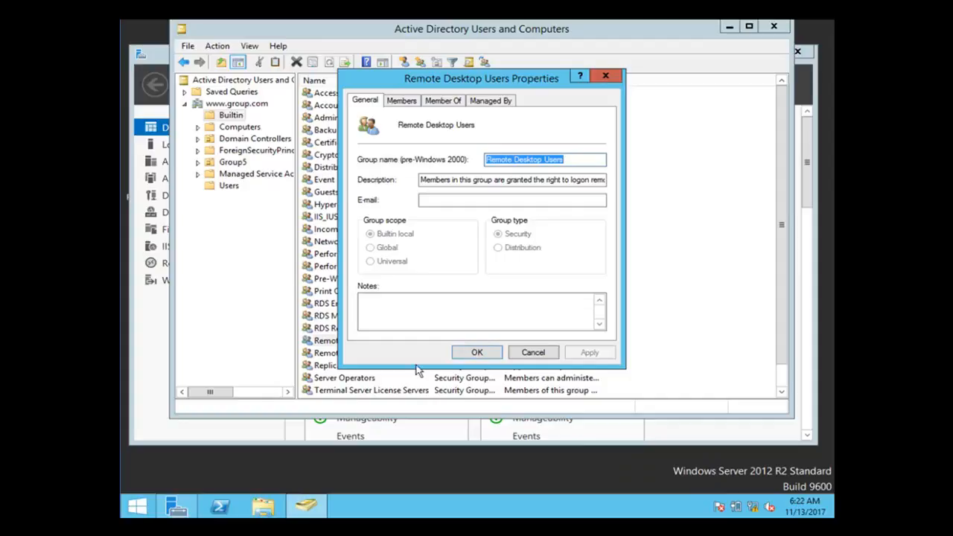
left_click(401, 102)
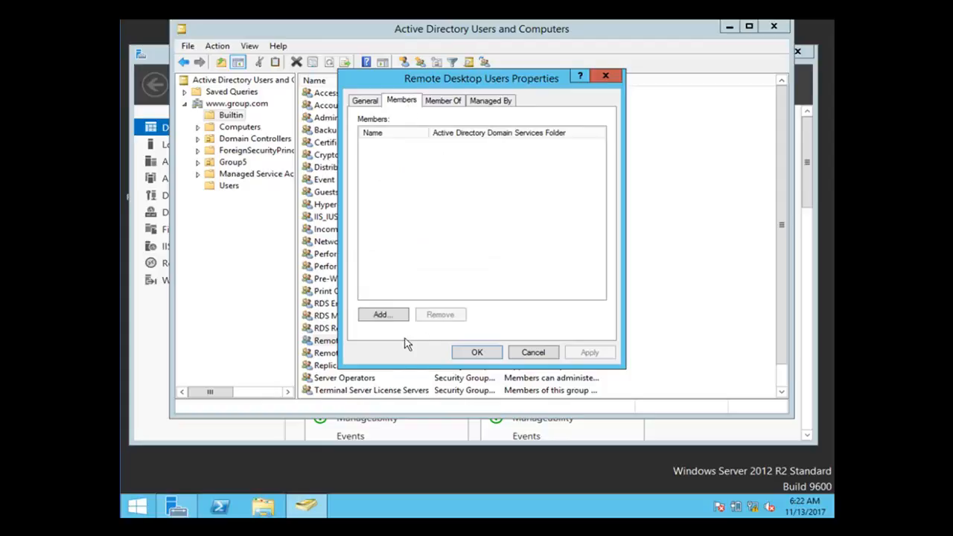
left_click(393, 315)
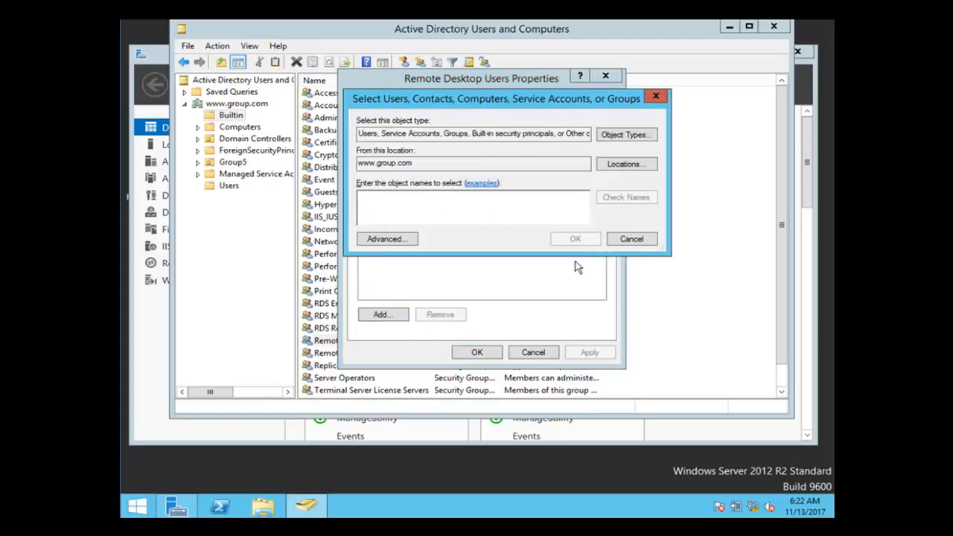
type("sang")
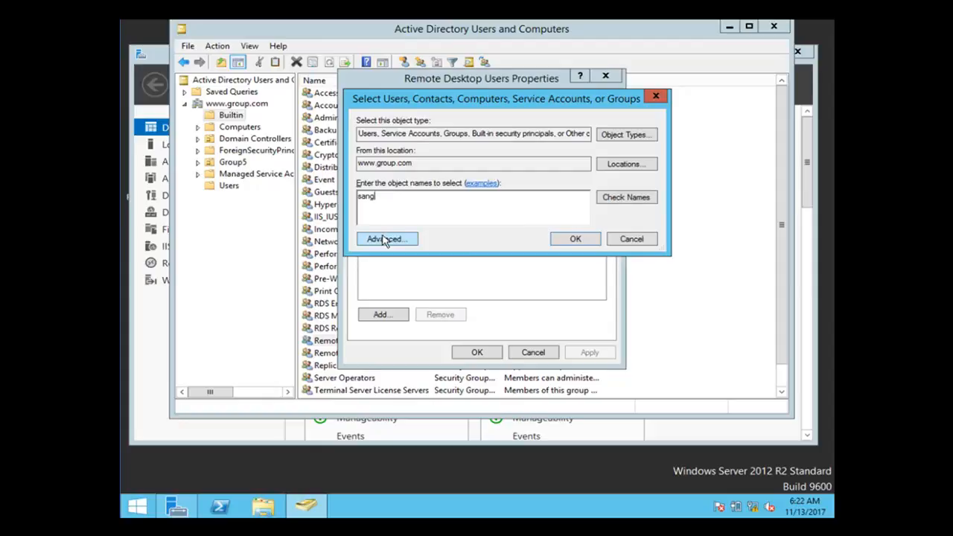
left_click(610, 198)
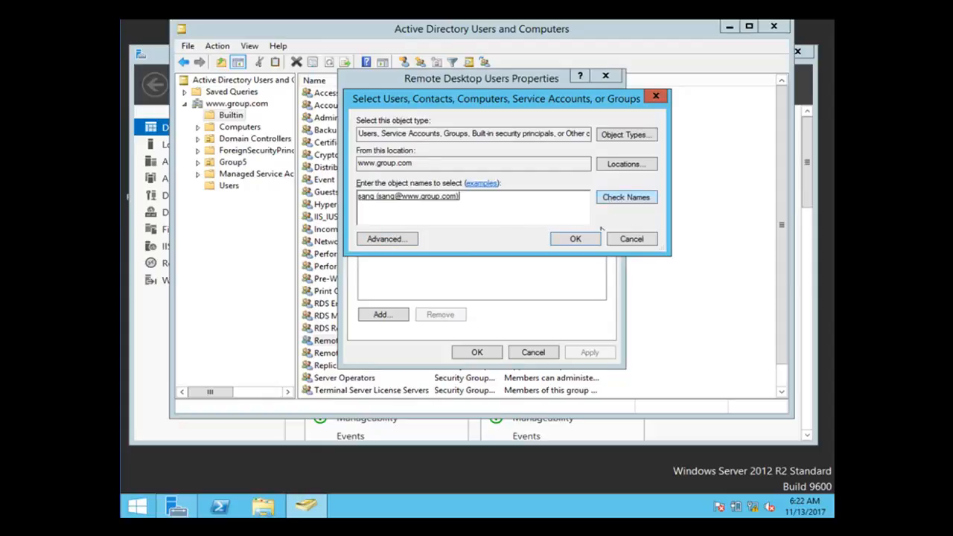
left_click(573, 239)
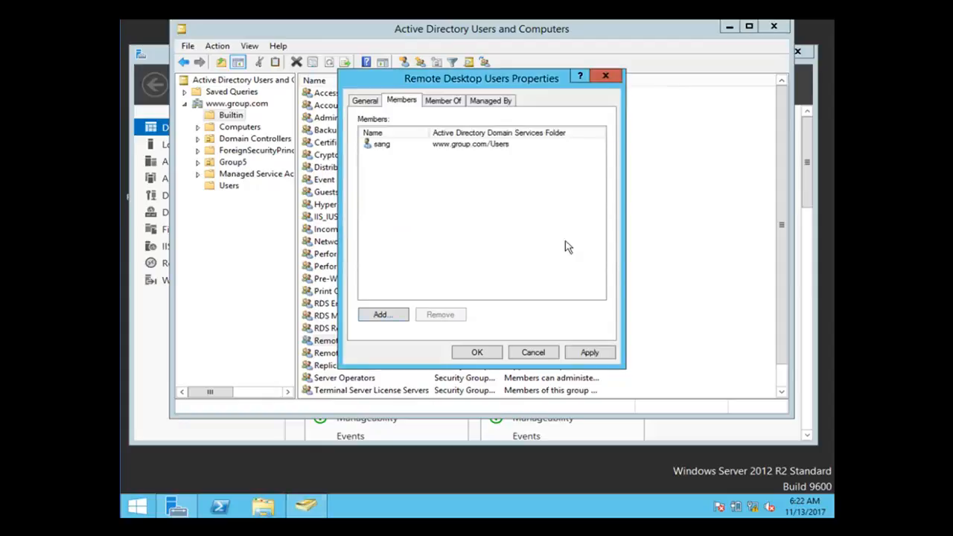
left_click(476, 354)
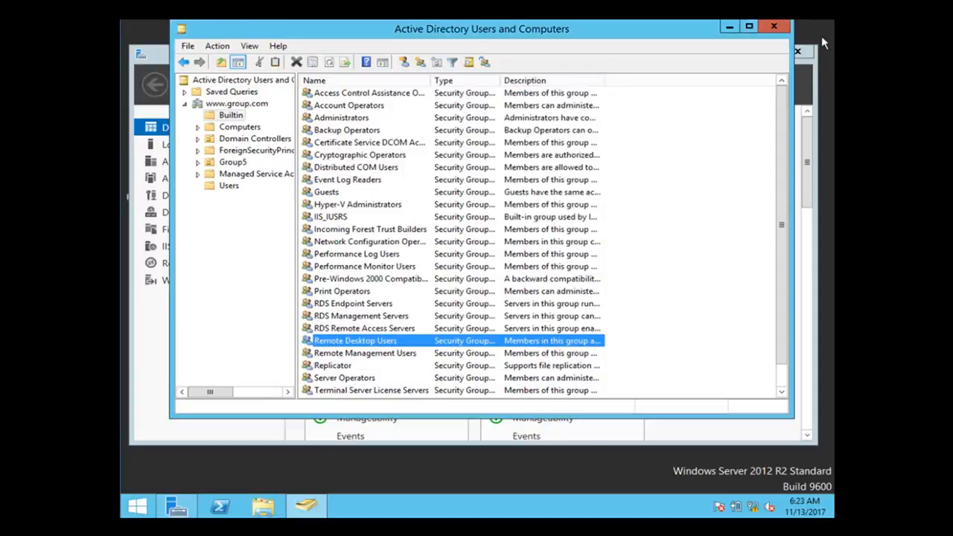
Open the 'Allow log on through Remote Desktop Services' right's properties in Local Security Policy
left_click(775, 27)
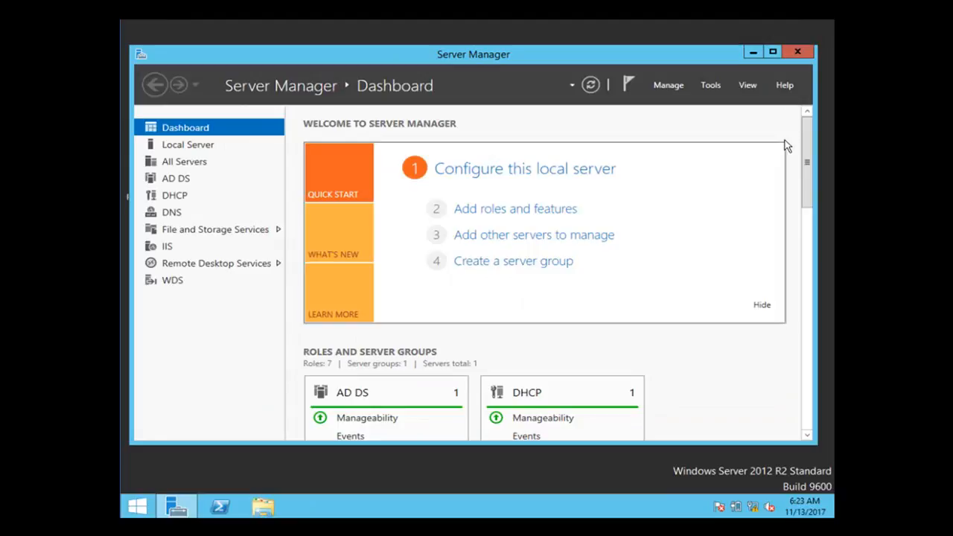
left_click(711, 87)
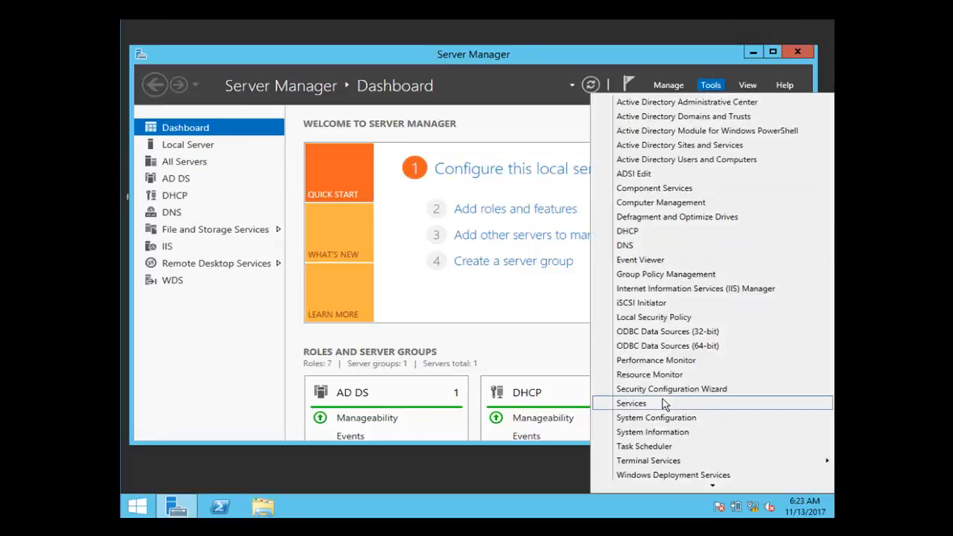
left_click(662, 316)
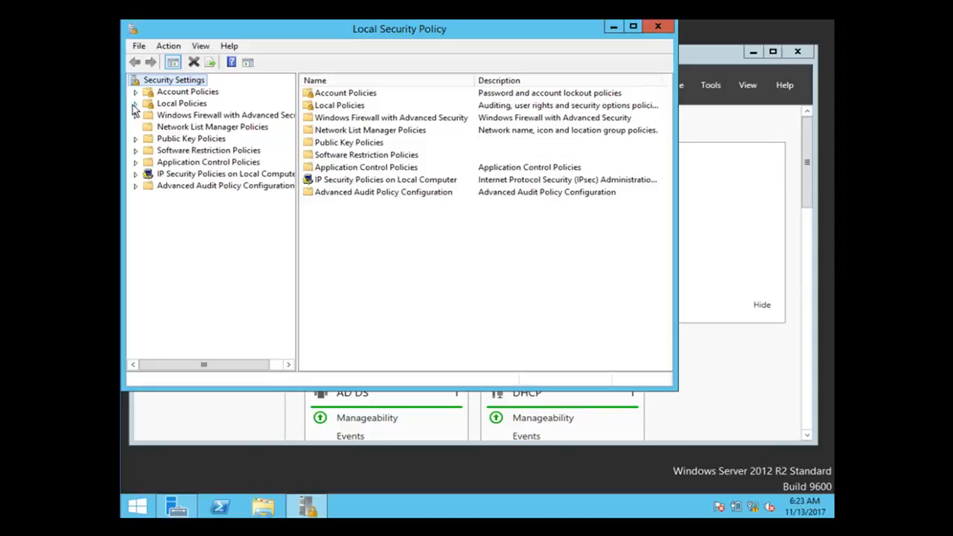
left_click(135, 105)
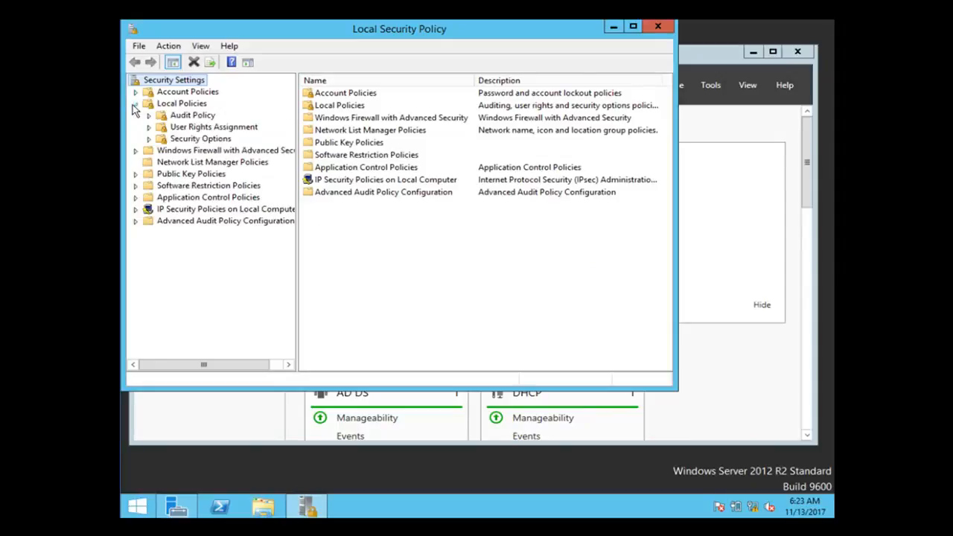
left_click(192, 129)
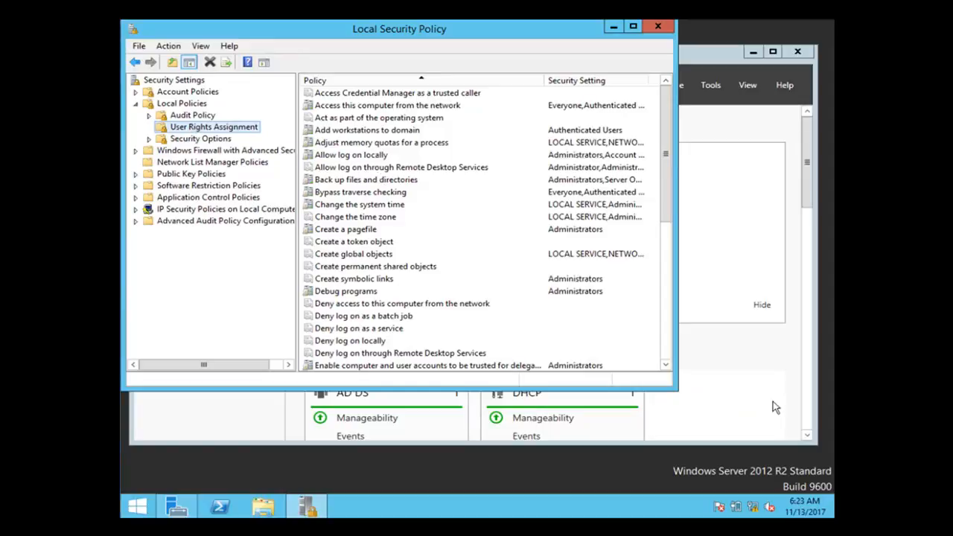
left_click(375, 170)
right_click(376, 172)
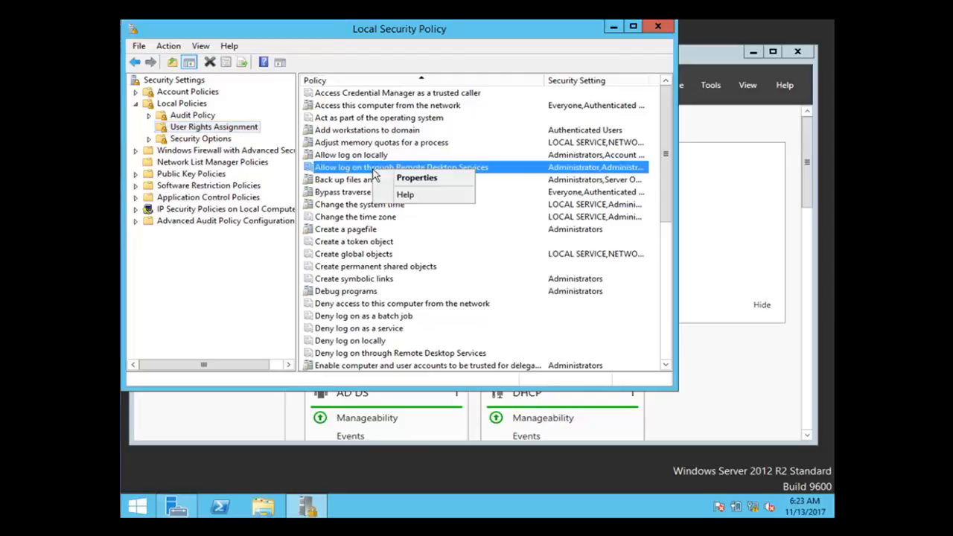
left_click(422, 180)
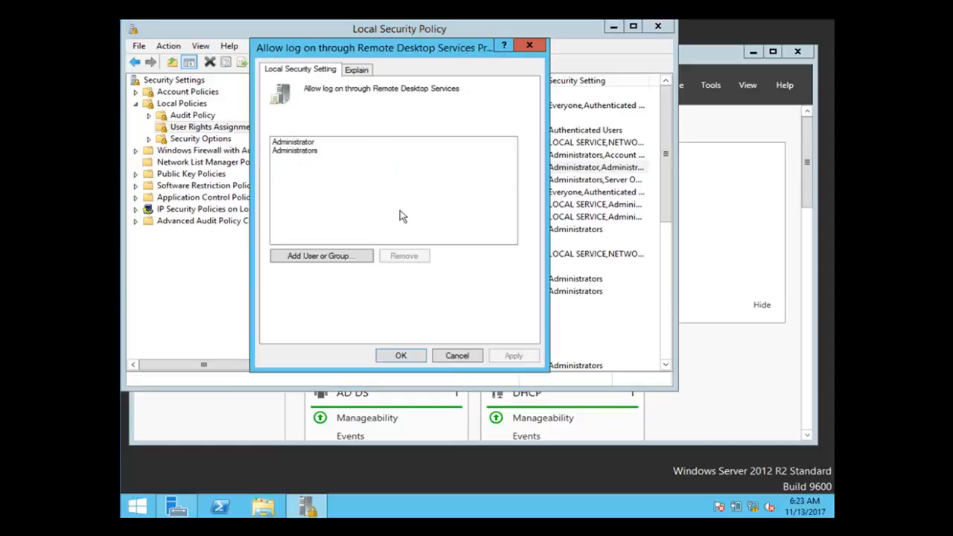
Grant the domain user this logon right, save it, and close Local Security Policy
left_click(316, 258)
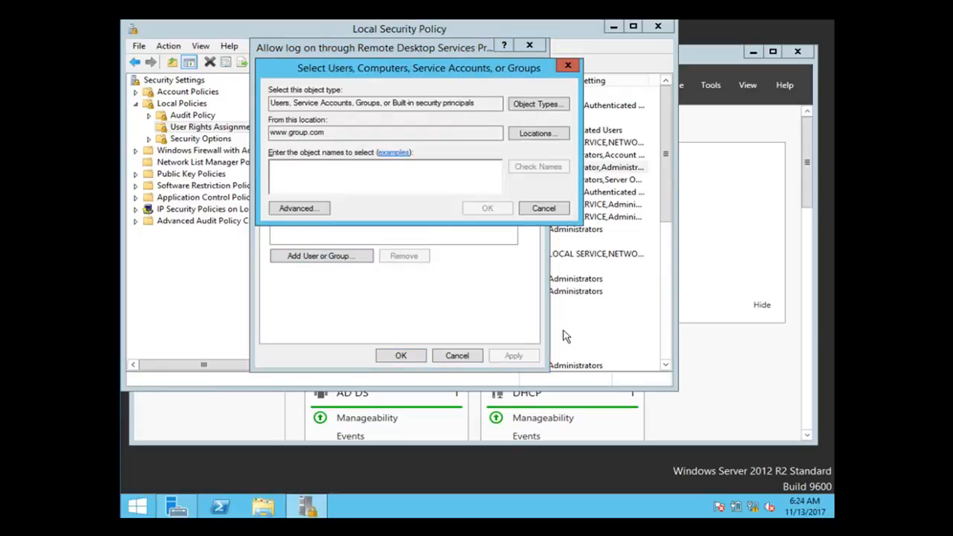
type("u")
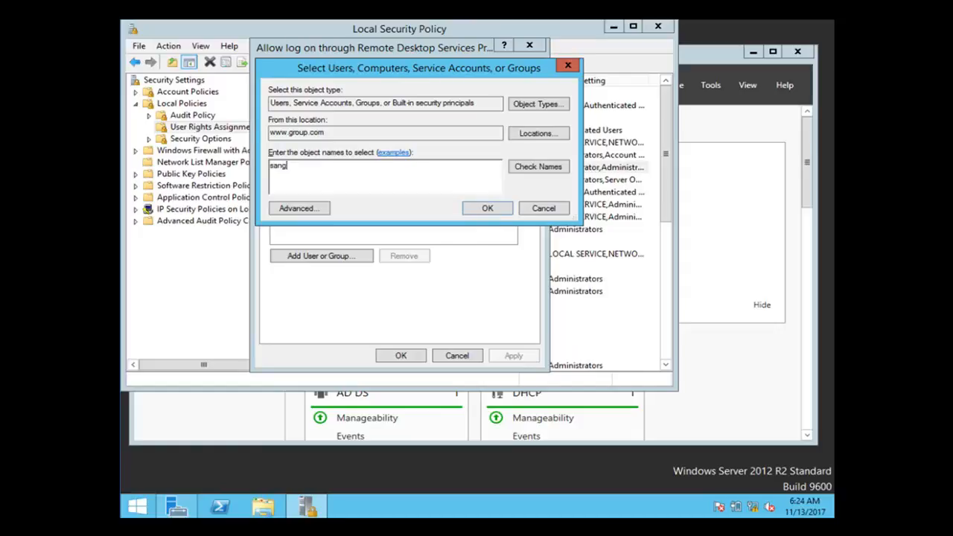
left_click(558, 175)
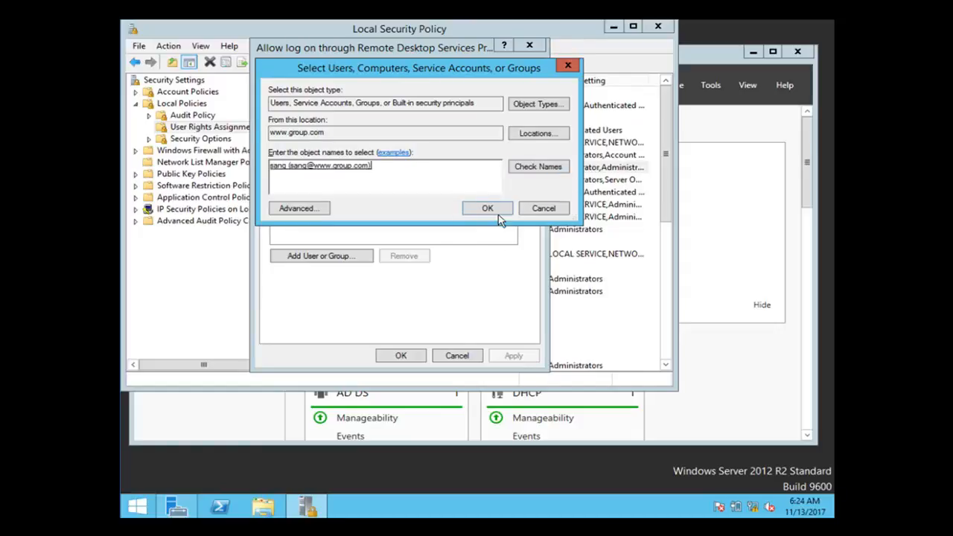
left_click(491, 210)
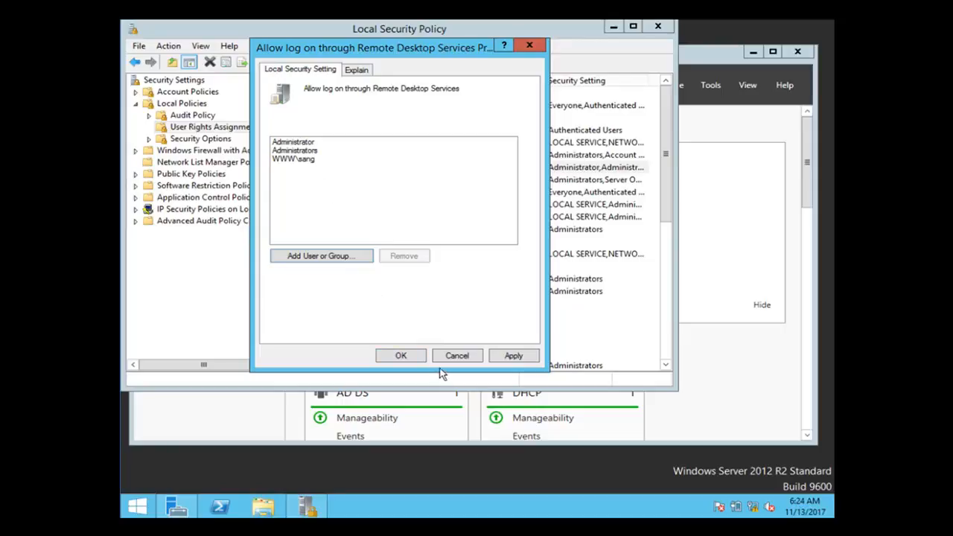
left_click(400, 356)
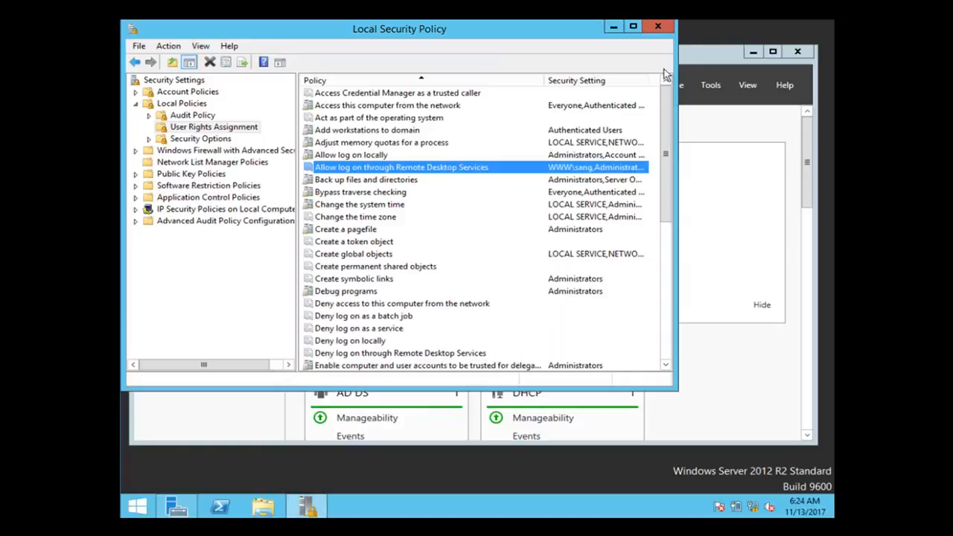
left_click(658, 30)
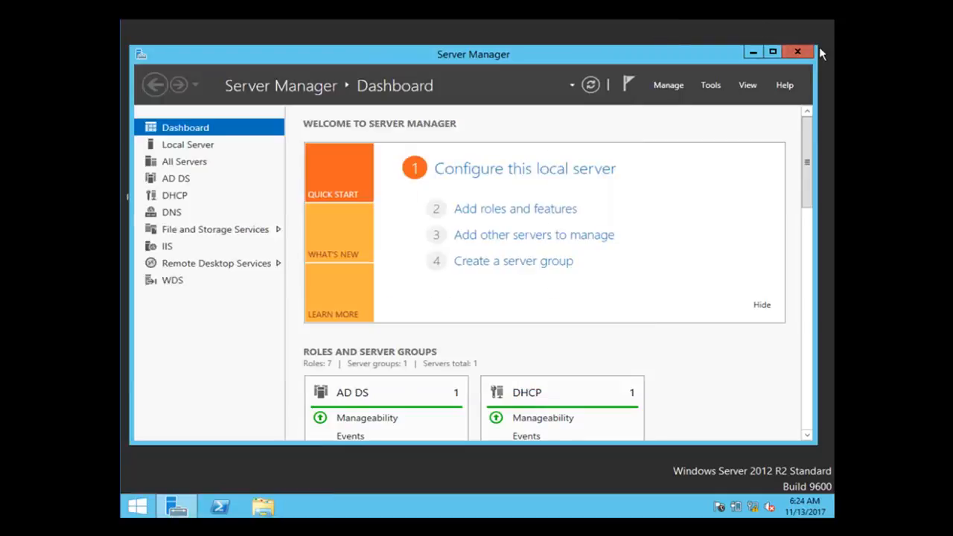
Close Server Manager, sign in to the Windows 7 client with the user's password, and open Start
left_click(796, 53)
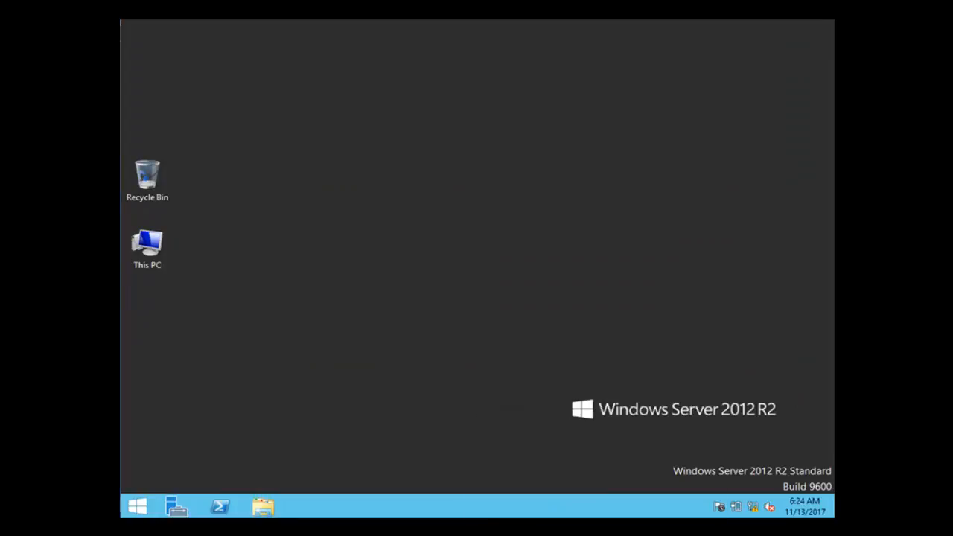
mouse_move(596, 527)
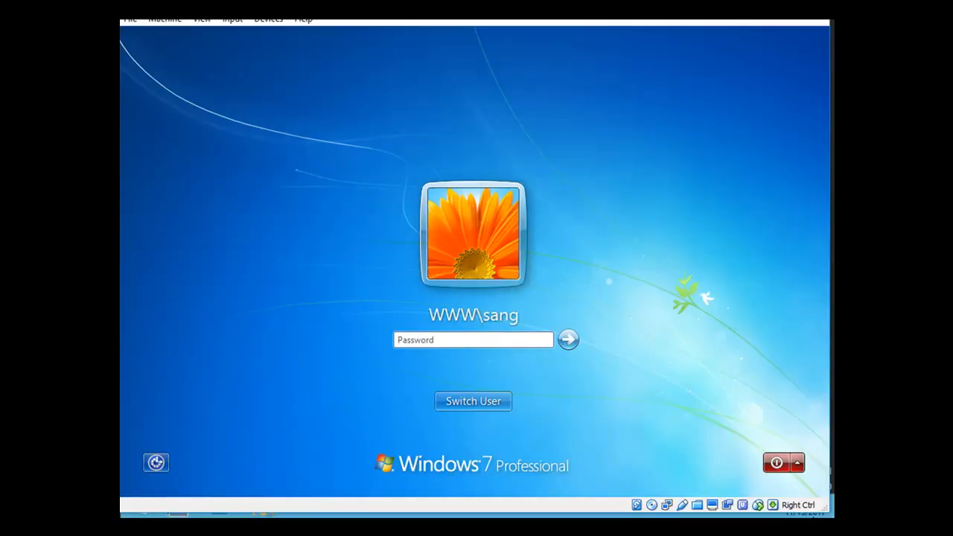
type("••••••••••••")
key("Return")
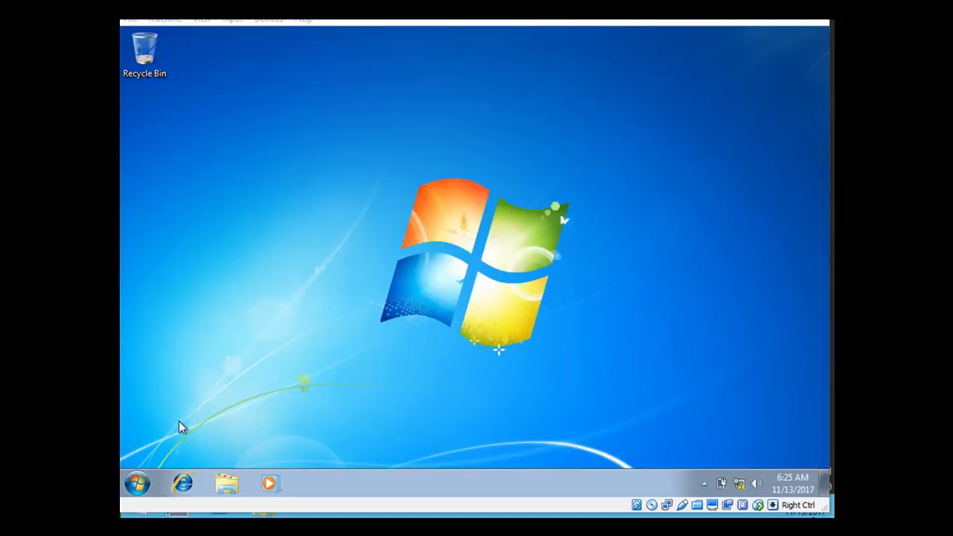
left_click(139, 484)
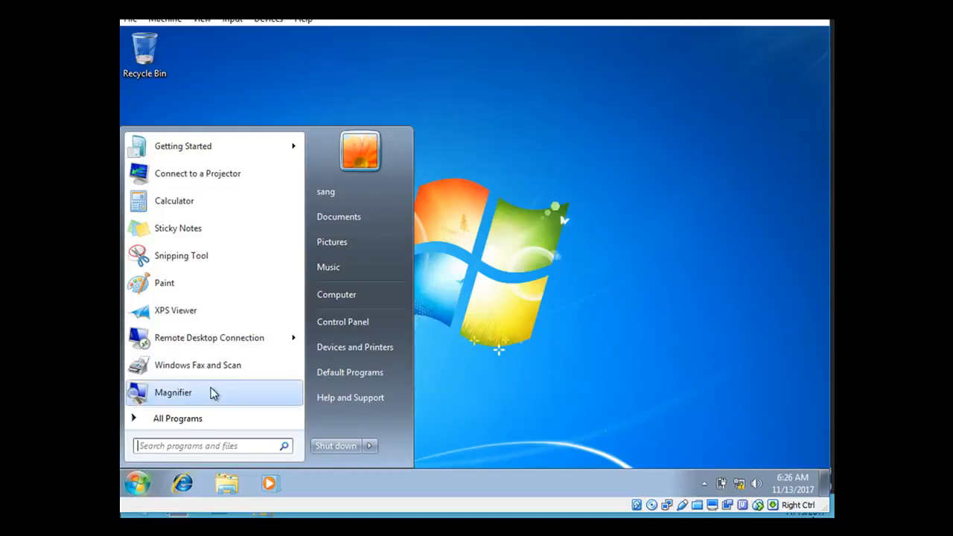
Connect via Remote Desktop to 172.168.30.2 with the user's password, accepting the certificate warning
left_click(223, 344)
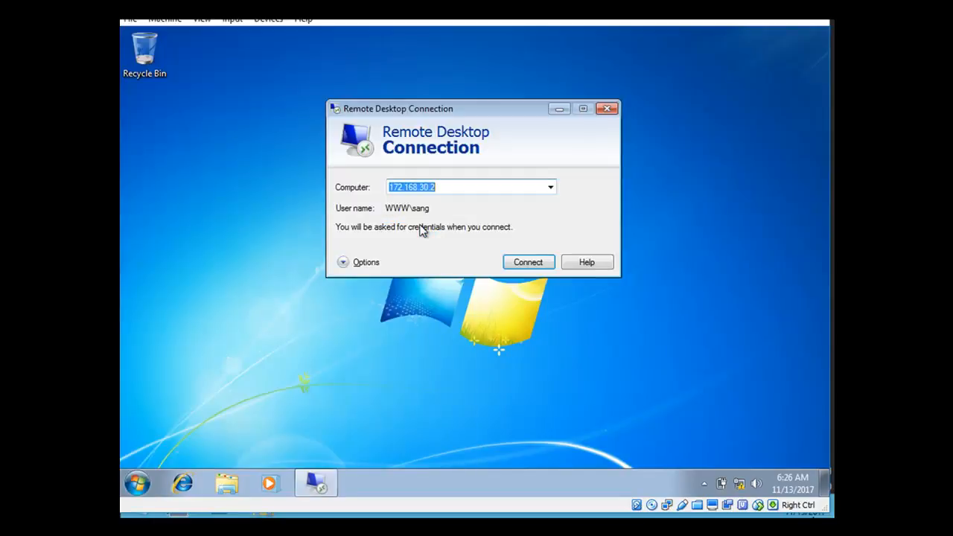
left_click(446, 187)
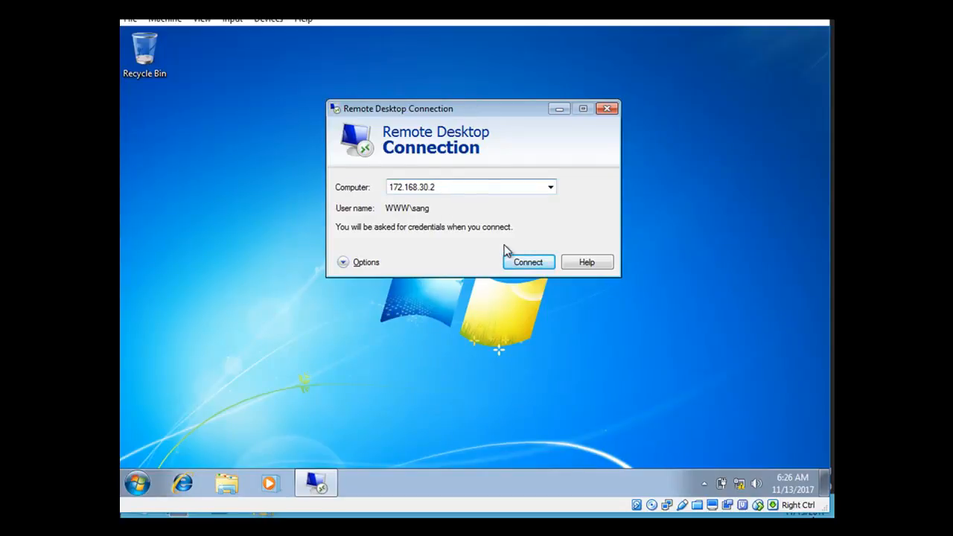
left_click(519, 264)
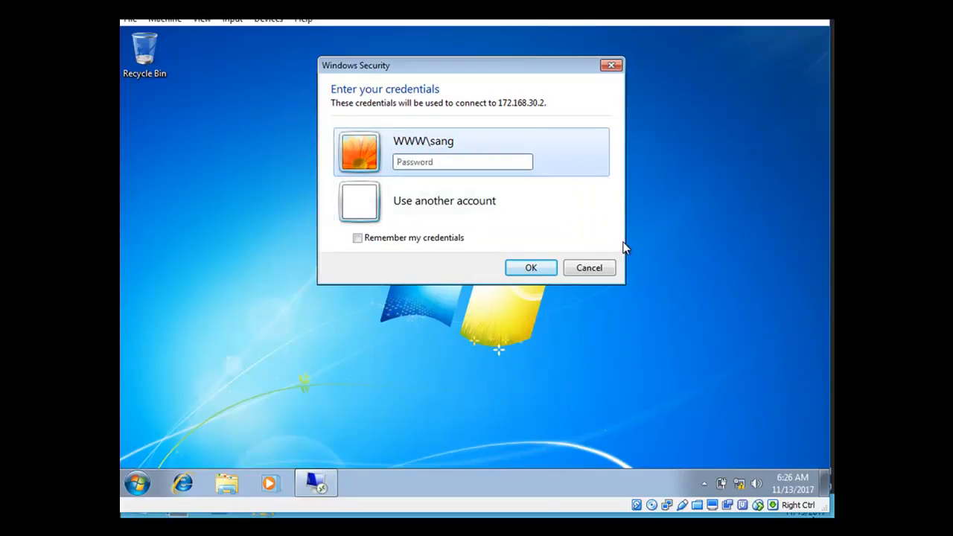
type("•••••••••••")
left_click(525, 268)
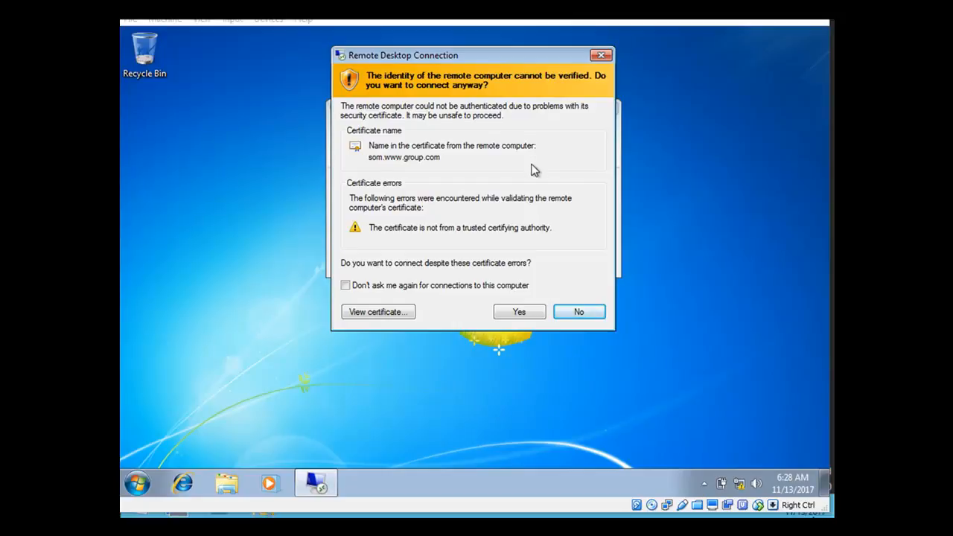
left_click(519, 312)
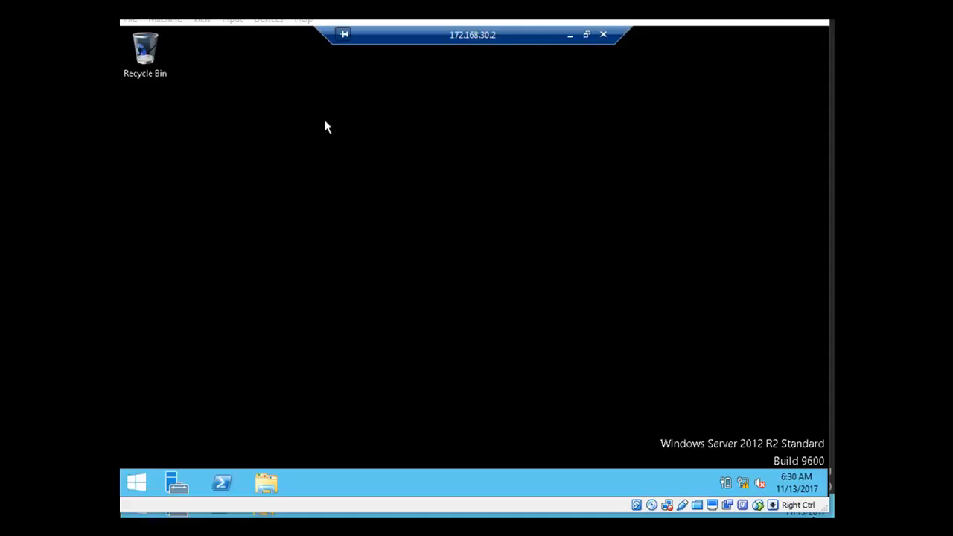
Launch Server Manager in the remote session, approving UAC with the administrator account's credentials
left_click(570, 36)
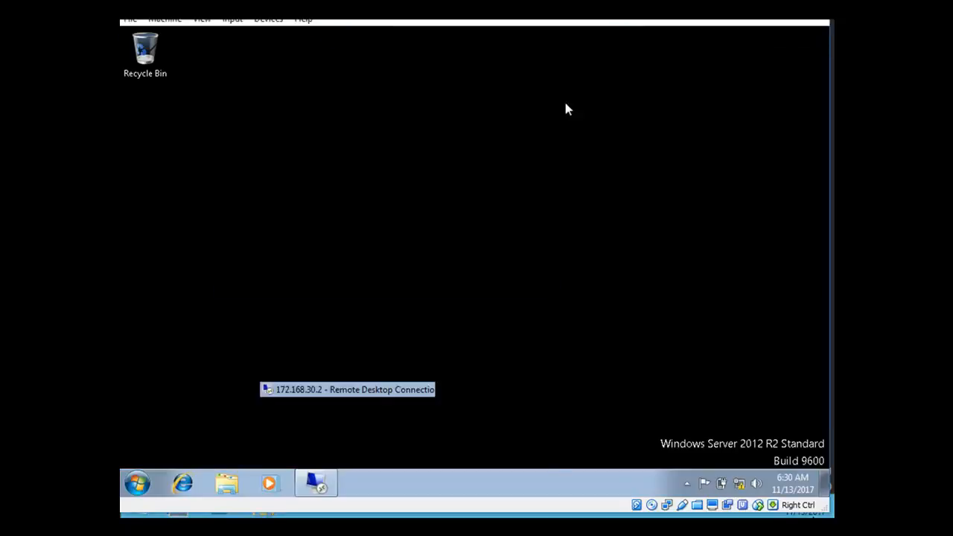
left_click(319, 484)
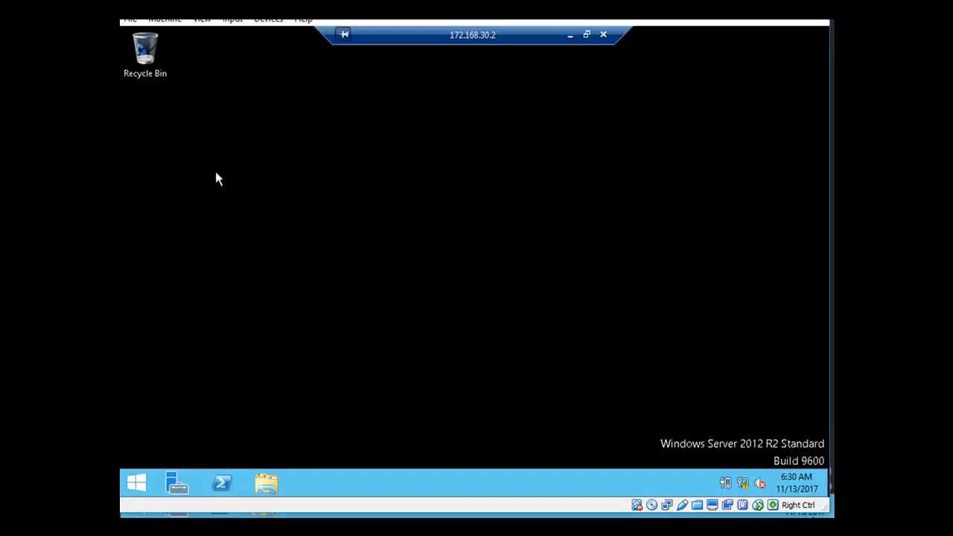
left_click(177, 484)
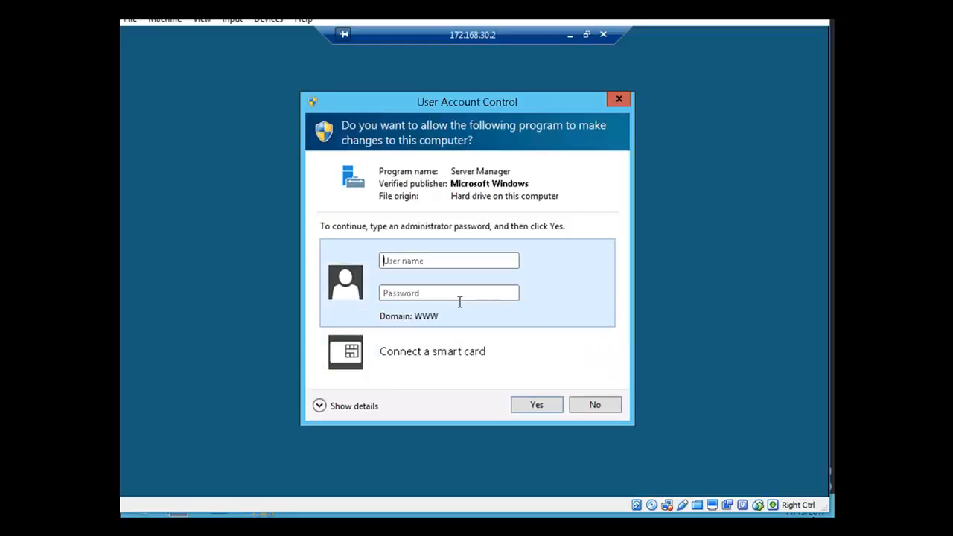
left_click(408, 259)
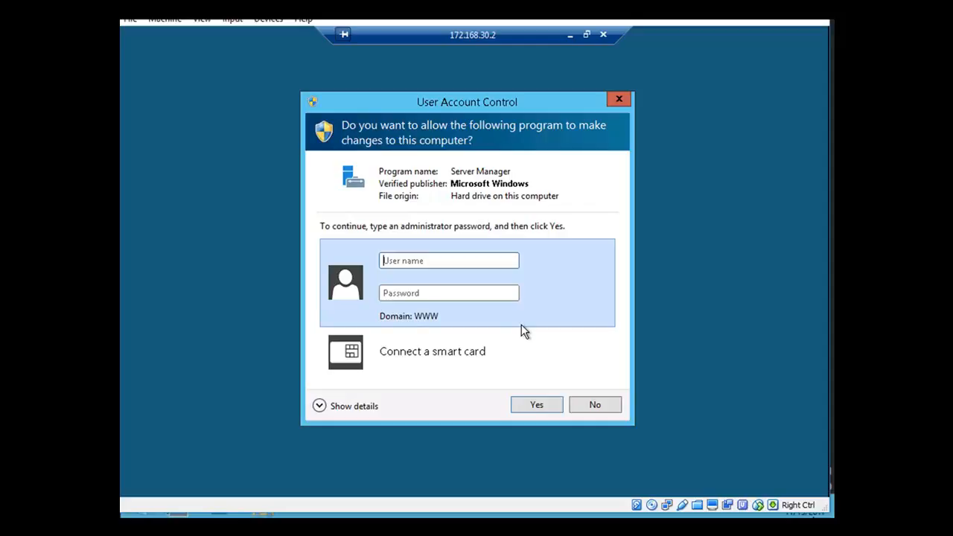
type("administrator")
left_click(411, 296)
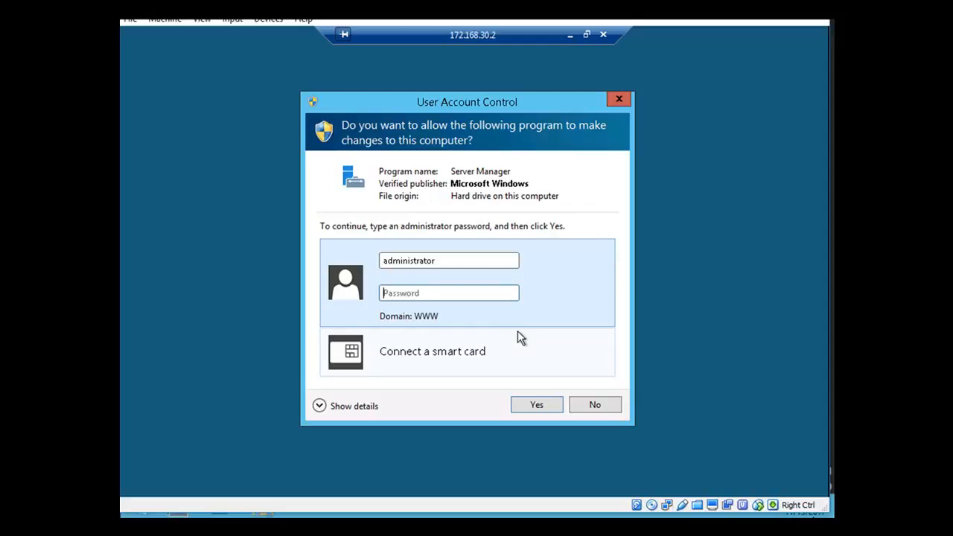
type("**********")
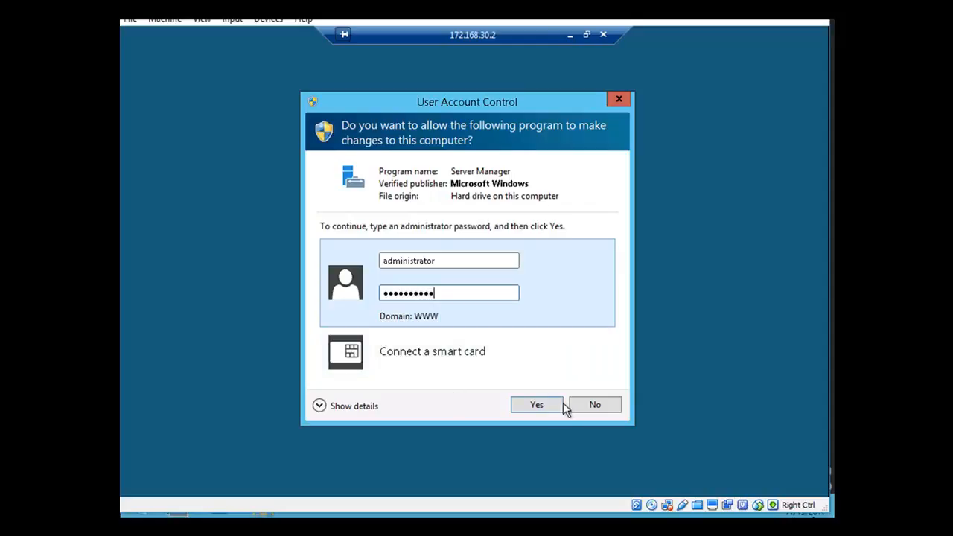
left_click(556, 410)
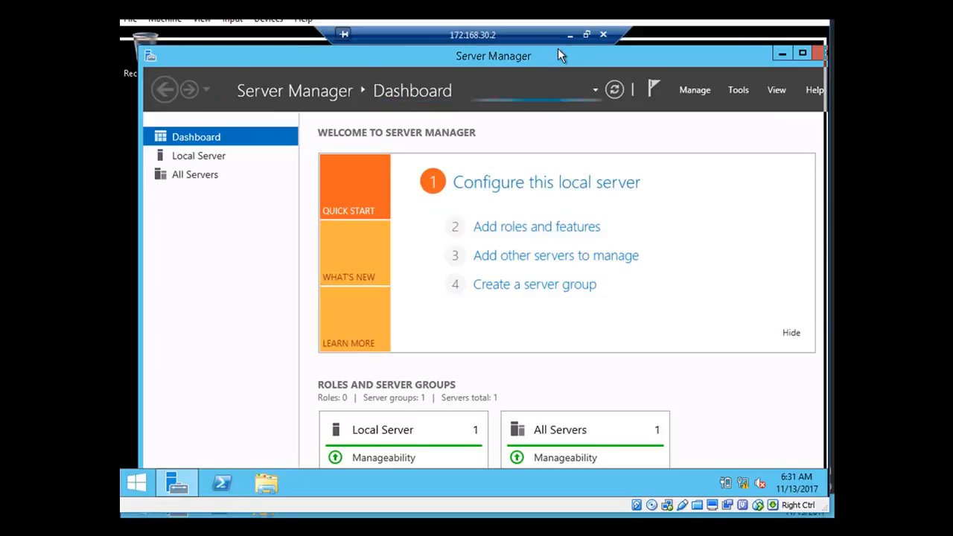
Maximize Server Manager, open Active Directory Users and Computers, and choose New > User on Users
double_click(560, 56)
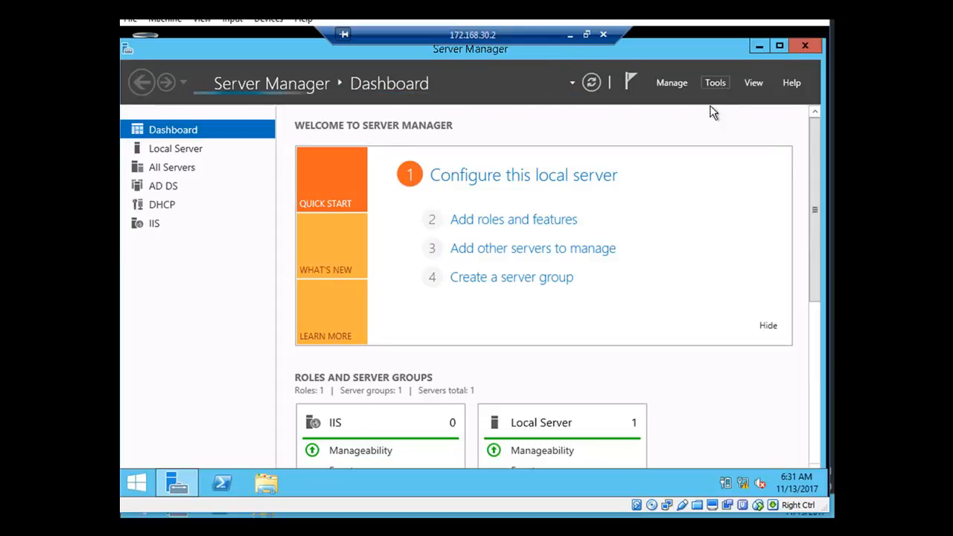
left_click(714, 83)
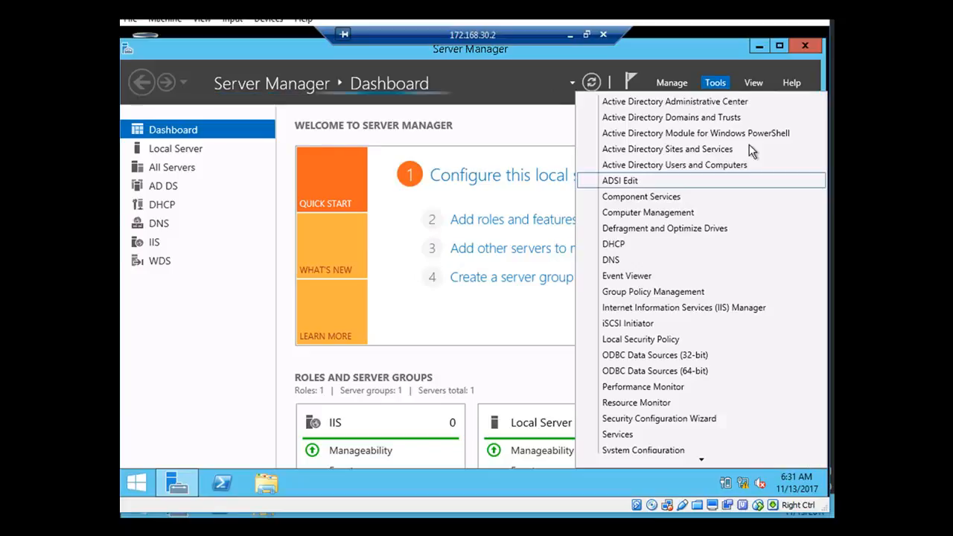
left_click(654, 165)
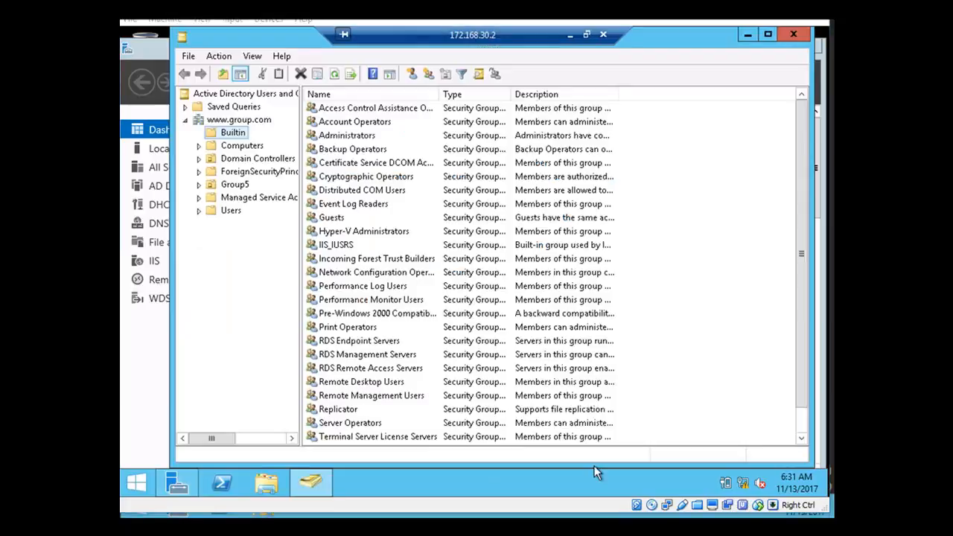
left_click(231, 211)
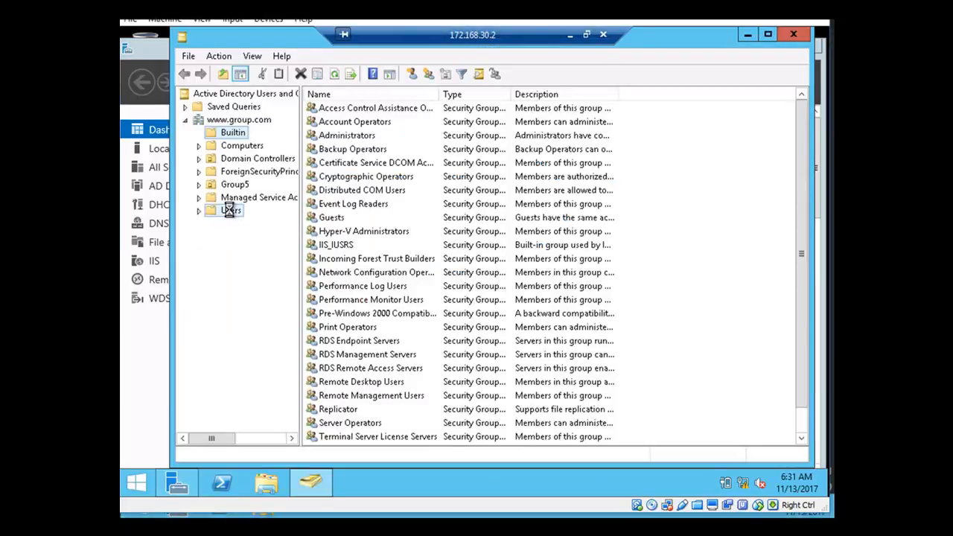
right_click(231, 212)
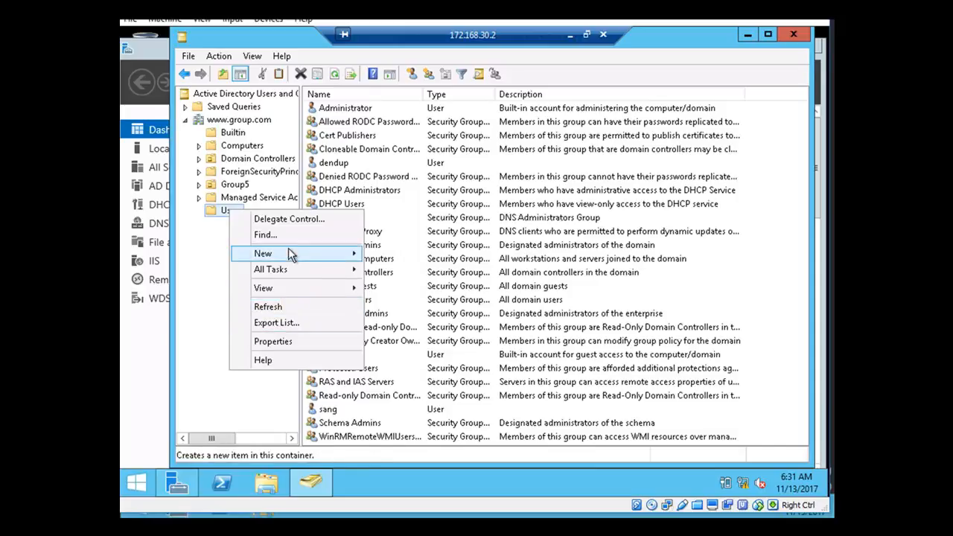
mouse_move(288, 251)
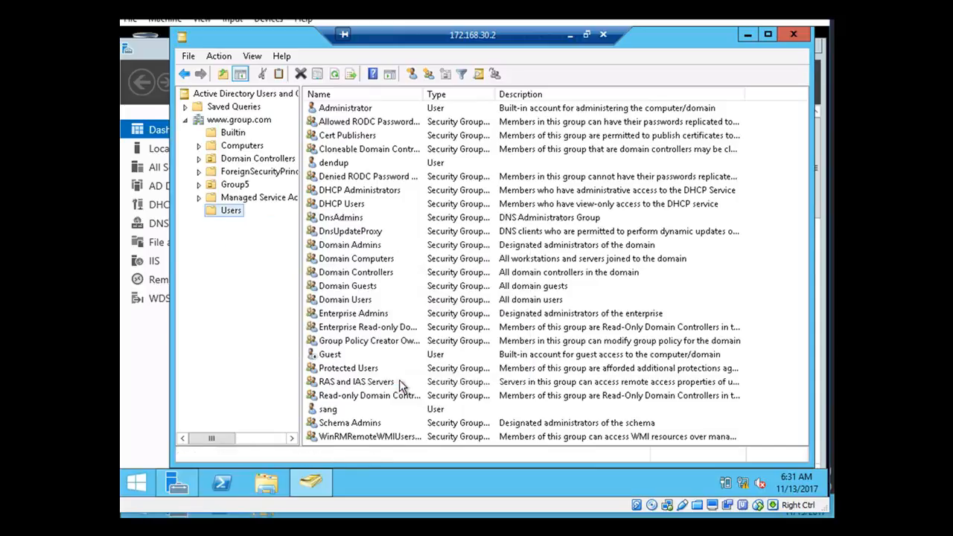
left_click(394, 381)
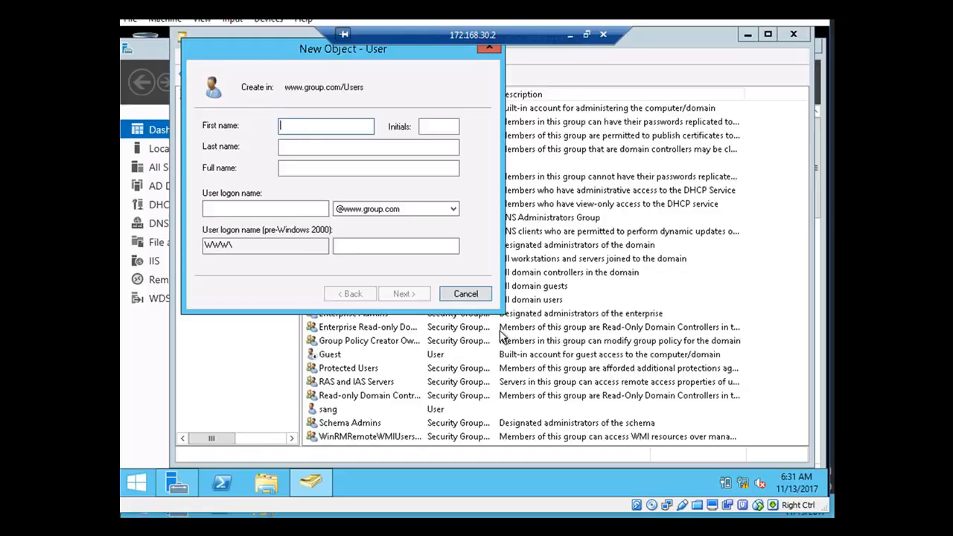
type("thinley")
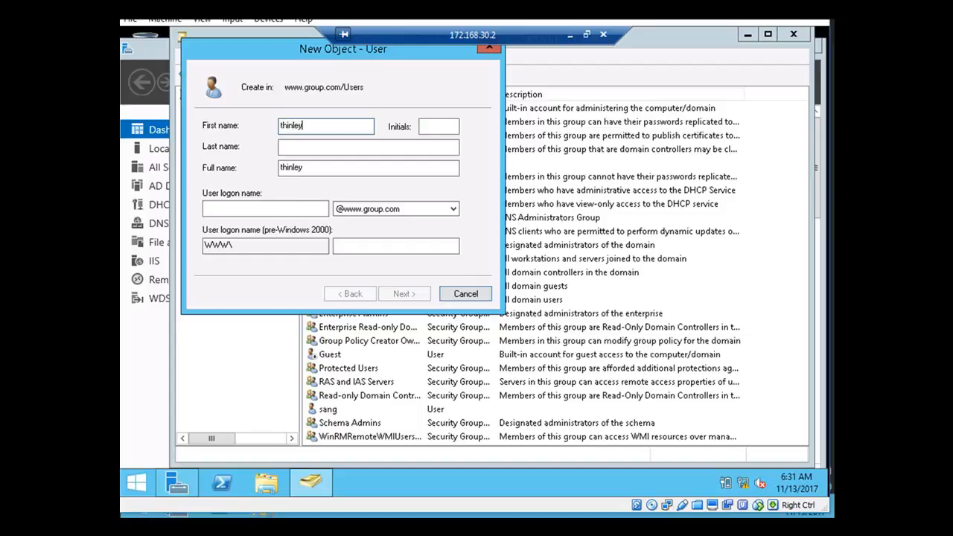
left_click(244, 208)
type("t")
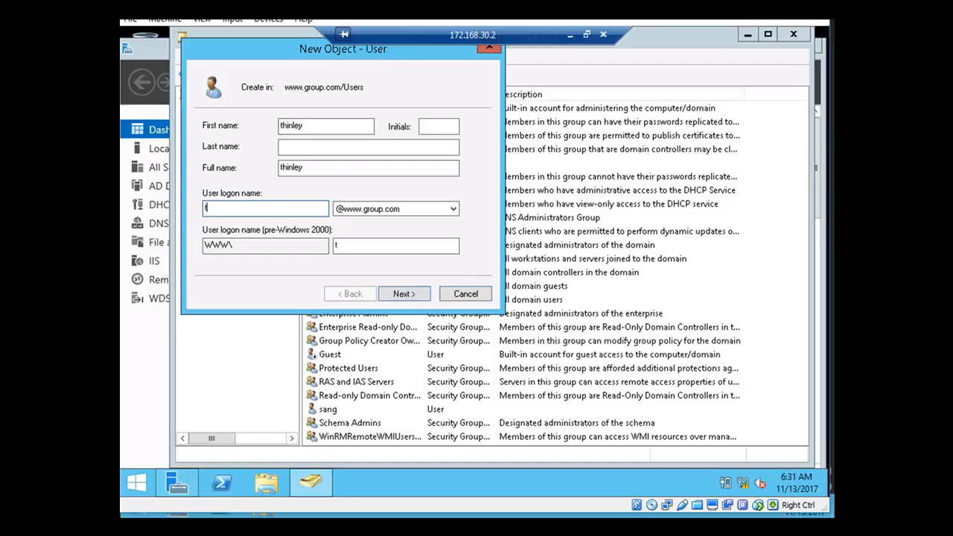
type("hinley")
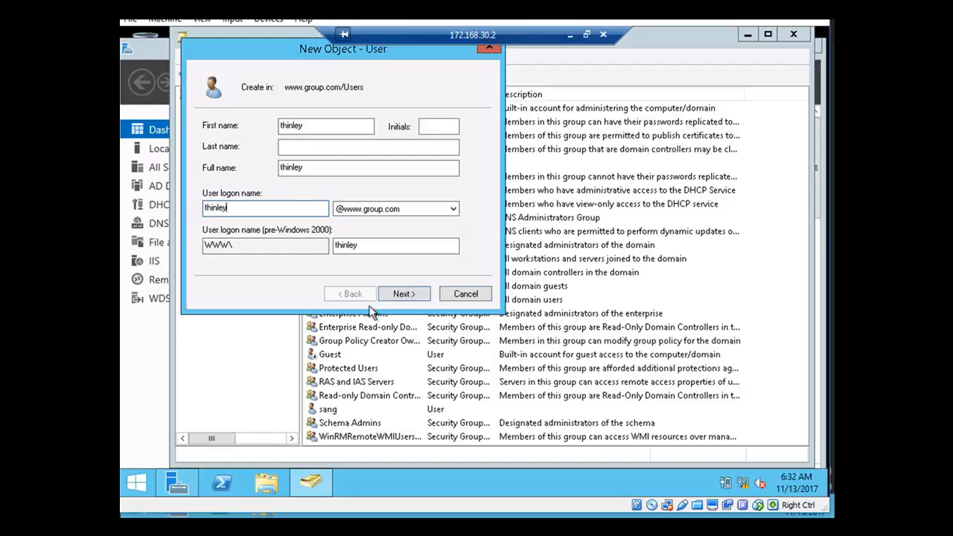
left_click(406, 295)
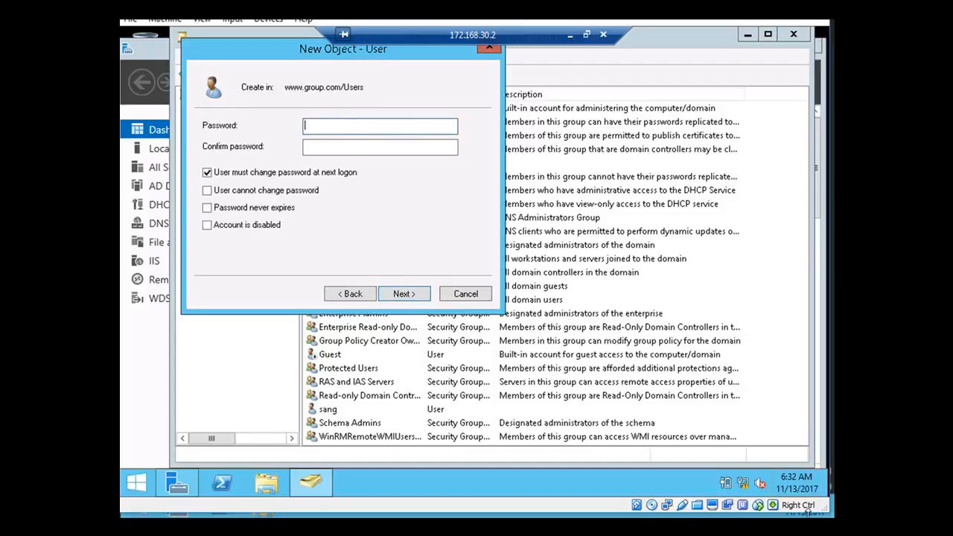
Set and confirm the account's password, then finish creating the user
type("P@s")
key("BackSpace")
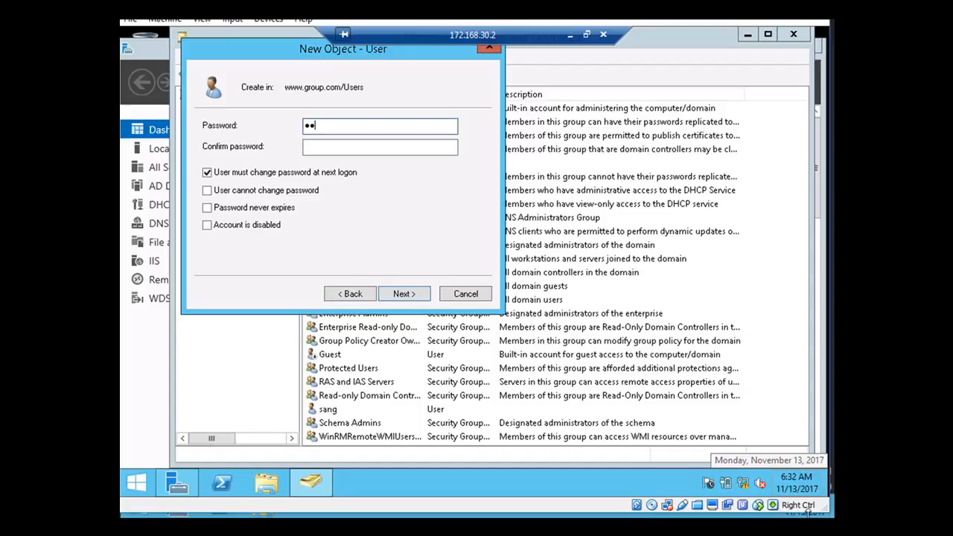
type("ss")
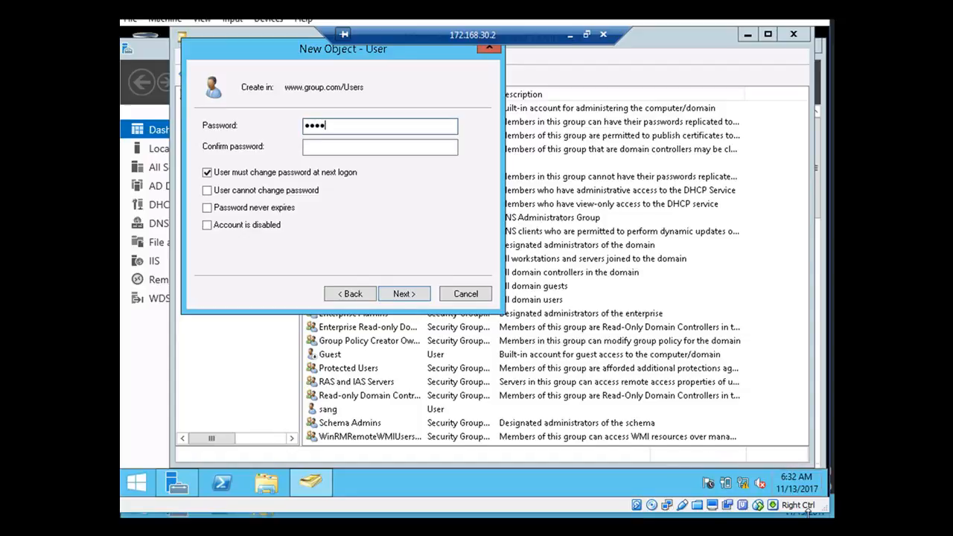
type("w0rd12")
key("Tab")
type("P@")
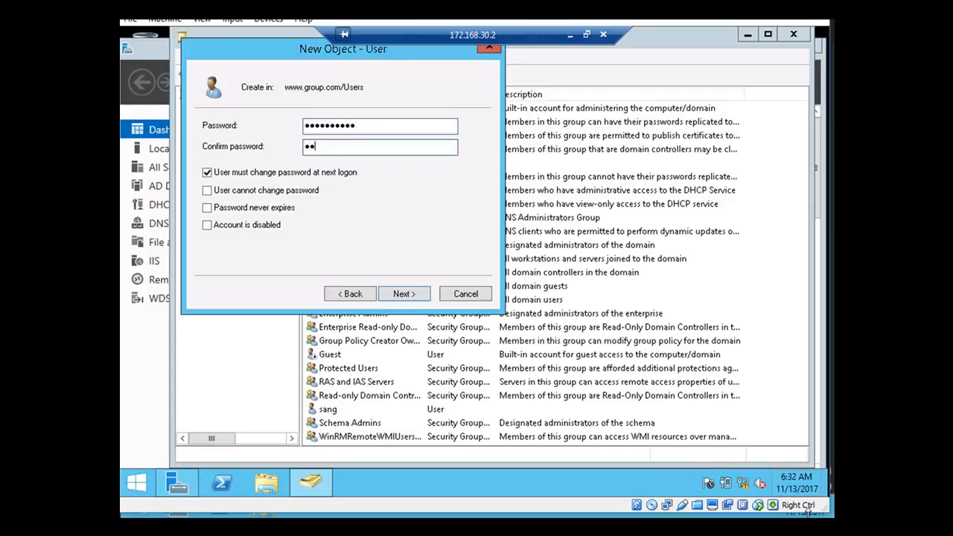
type("ssword12")
left_click(420, 298)
left_click(420, 296)
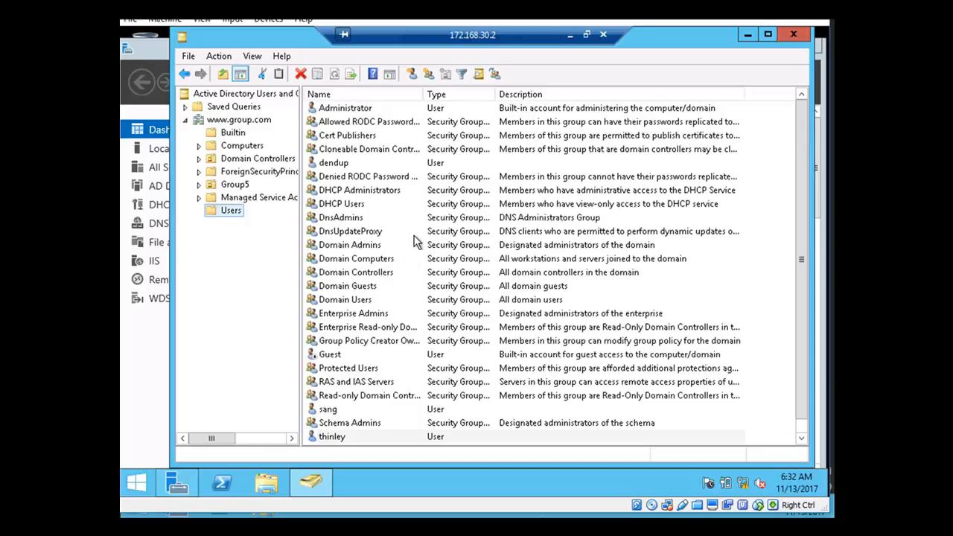
Delete the newly created user account from the Users list and confirm the deletion
left_click_drag(212, 439, 229, 438)
left_click(334, 437)
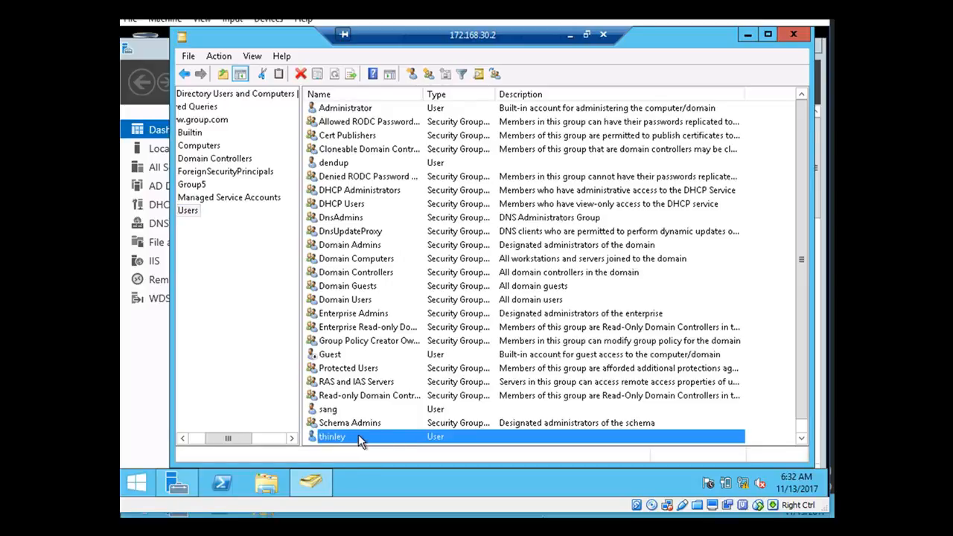
right_click(358, 434)
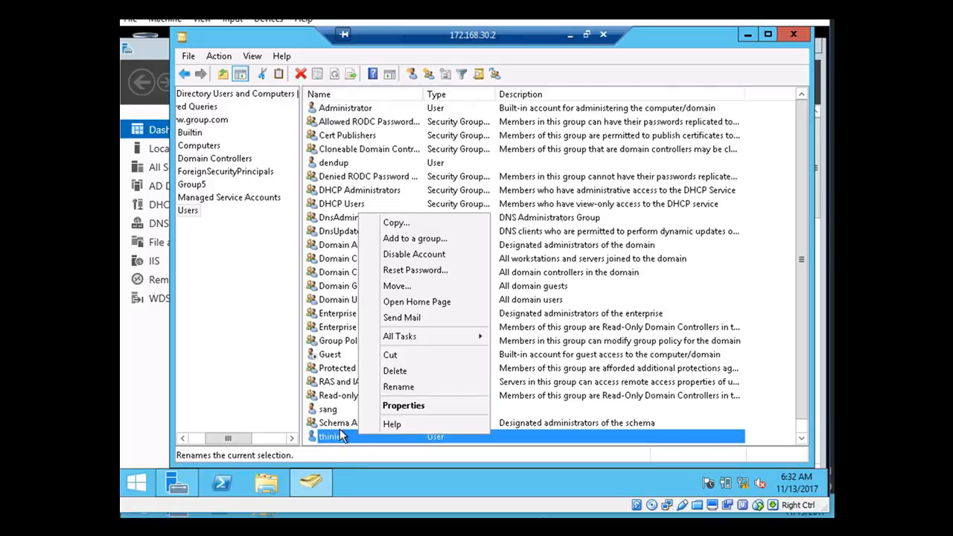
left_click(395, 371)
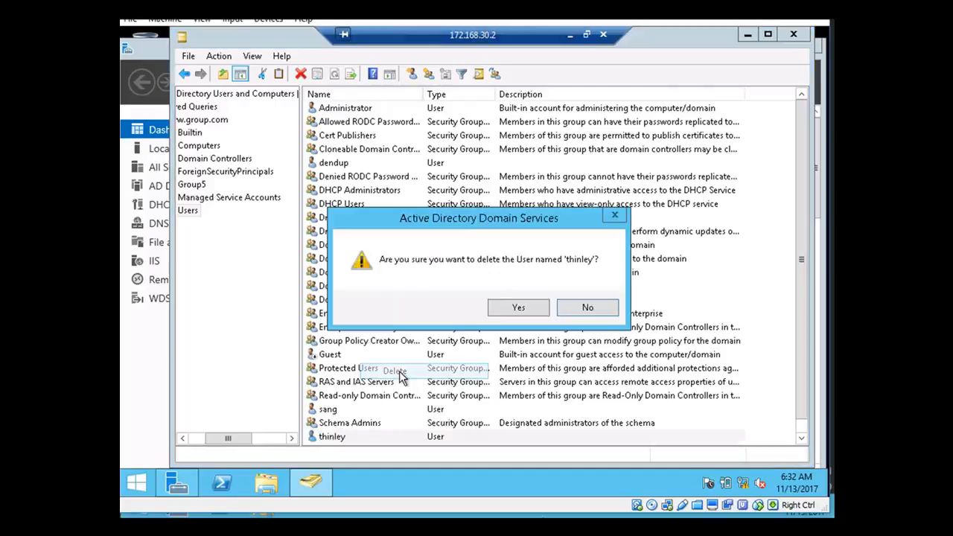
left_click(519, 309)
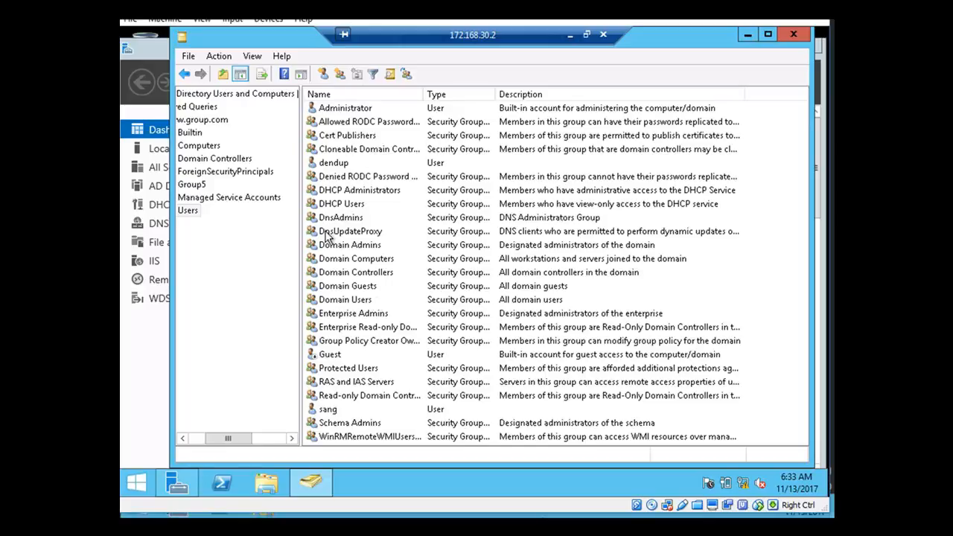
Close Active Directory Users and Computers and Server Manager, then end the Remote Desktop session
left_click(791, 34)
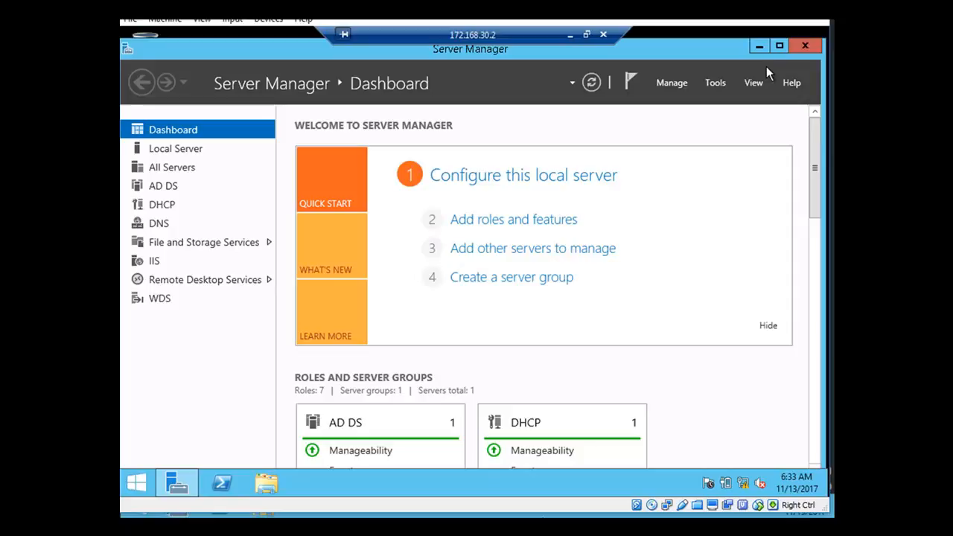
left_click(802, 45)
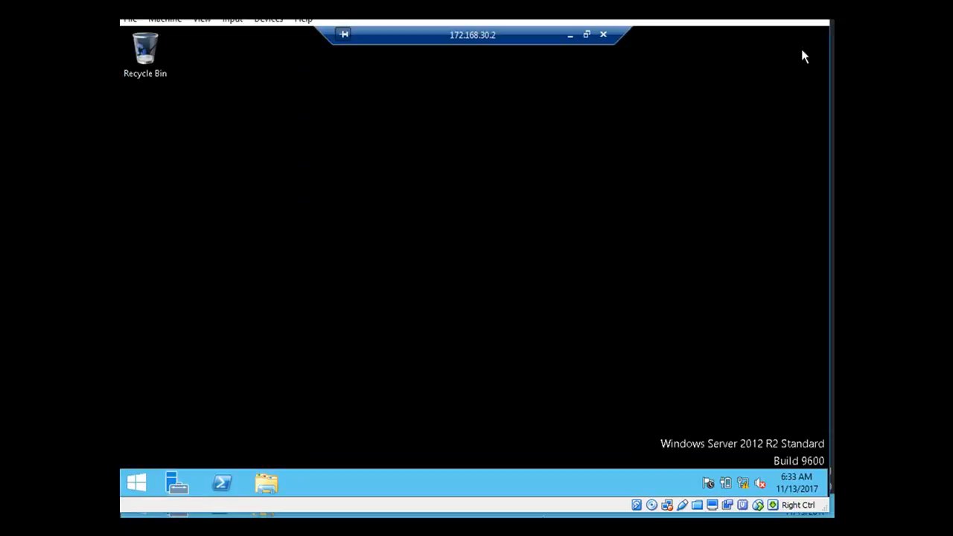
left_click(604, 37)
Confirm disconnecting from 172.168.30.2, refresh the Windows 7 desktop three times, then focus the slideshow
left_click(521, 309)
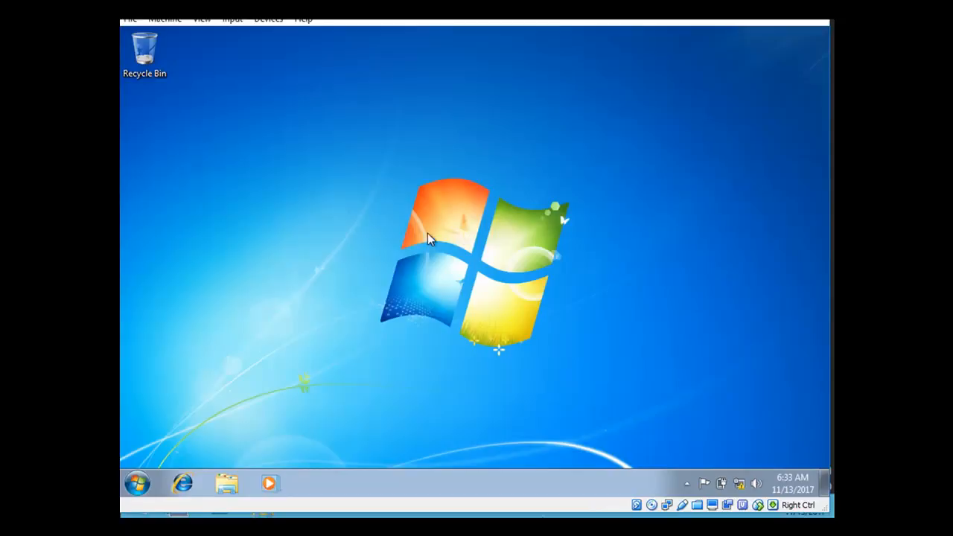
right_click(403, 157)
left_click(457, 200)
right_click(429, 130)
left_click(466, 178)
right_click(455, 156)
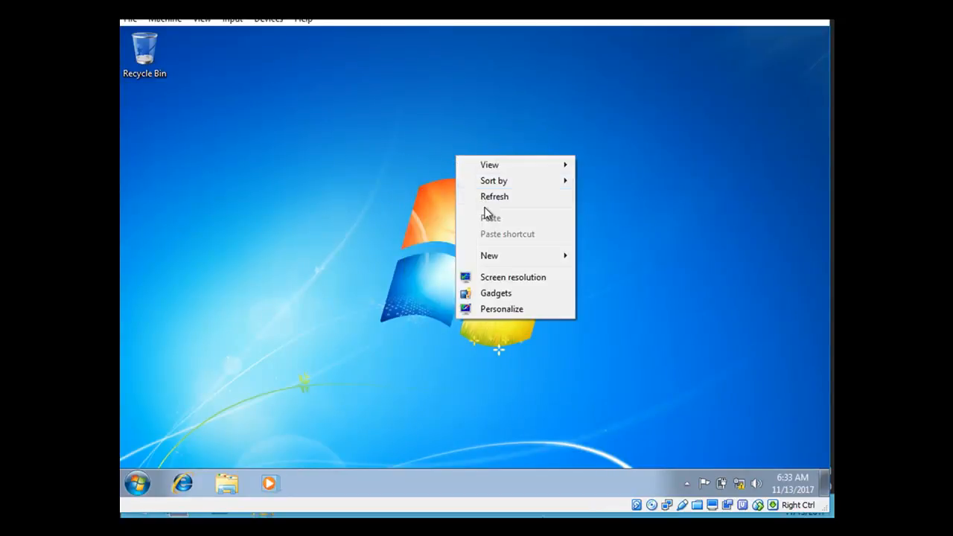
left_click(486, 199)
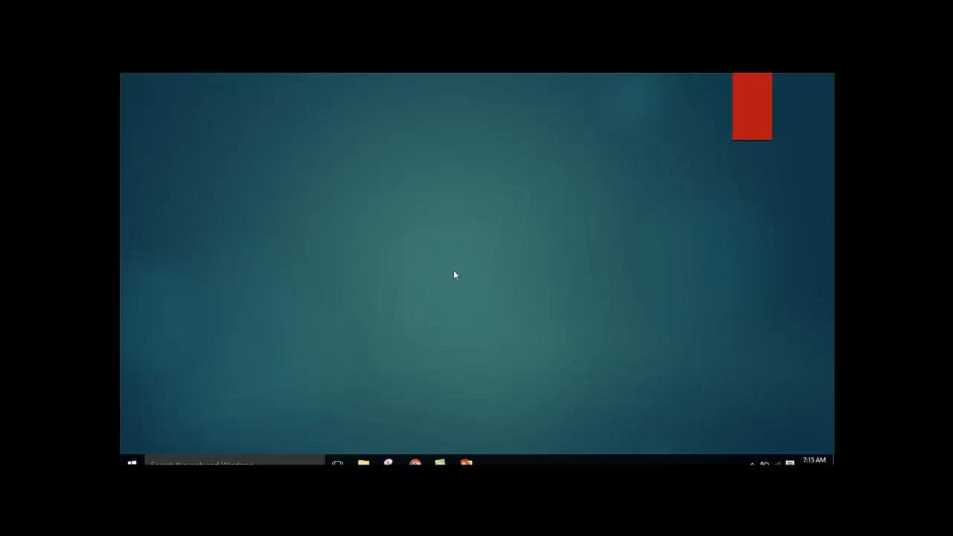
left_click(517, 256)
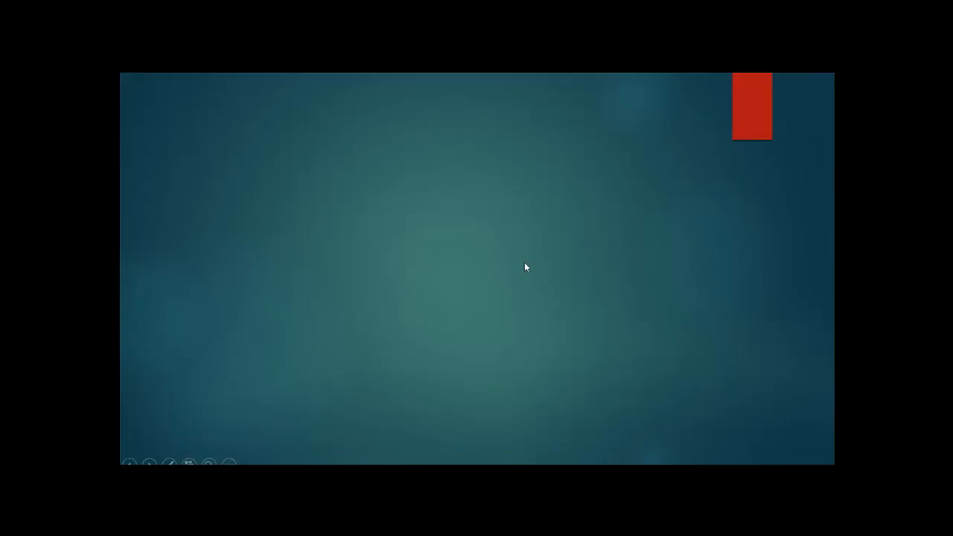